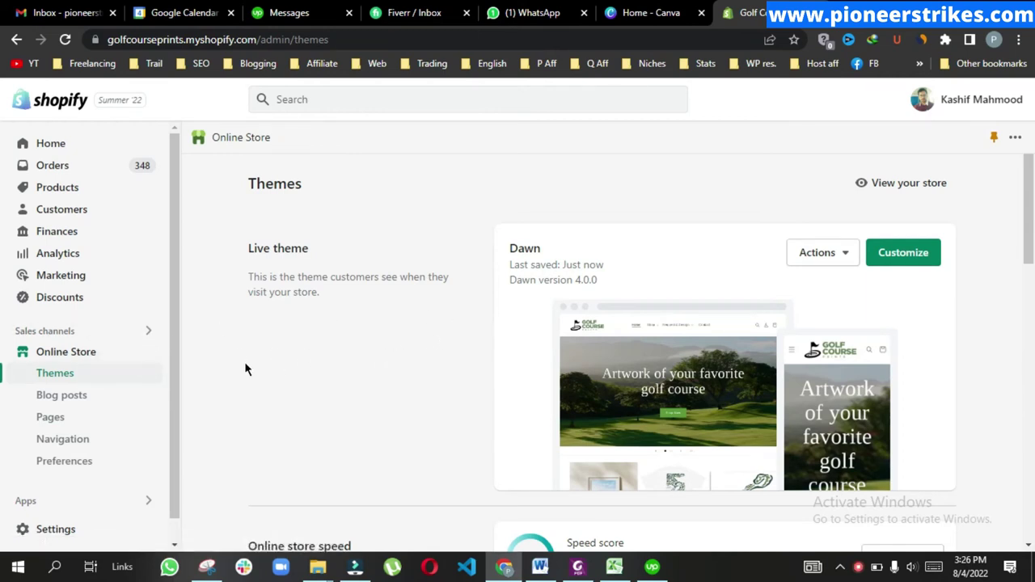
- Preview the live golf storefront, then return to the Shopify Themes admin page
left_click(148, 357)
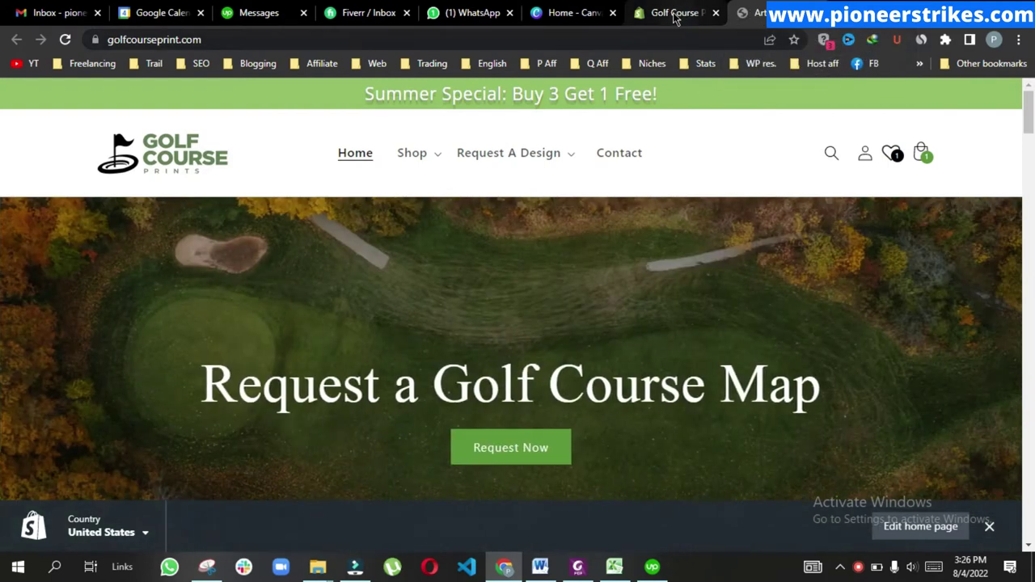
left_click(671, 13)
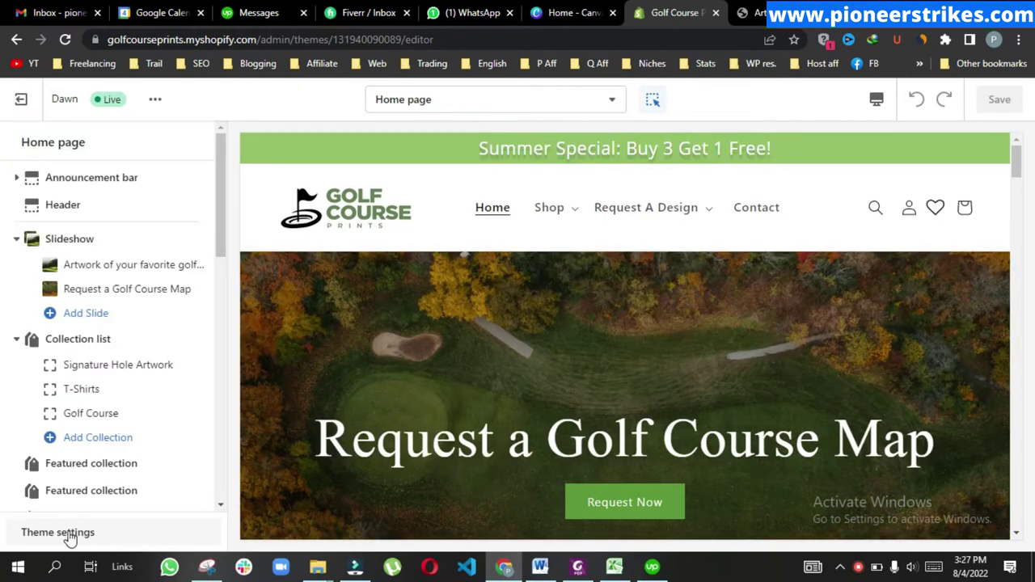
- Expand the Favicon section in Theme settings, note its 32 x 32px size hint, and start a new browser tab
left_click(69, 534)
scroll(76, 430, "down", 3)
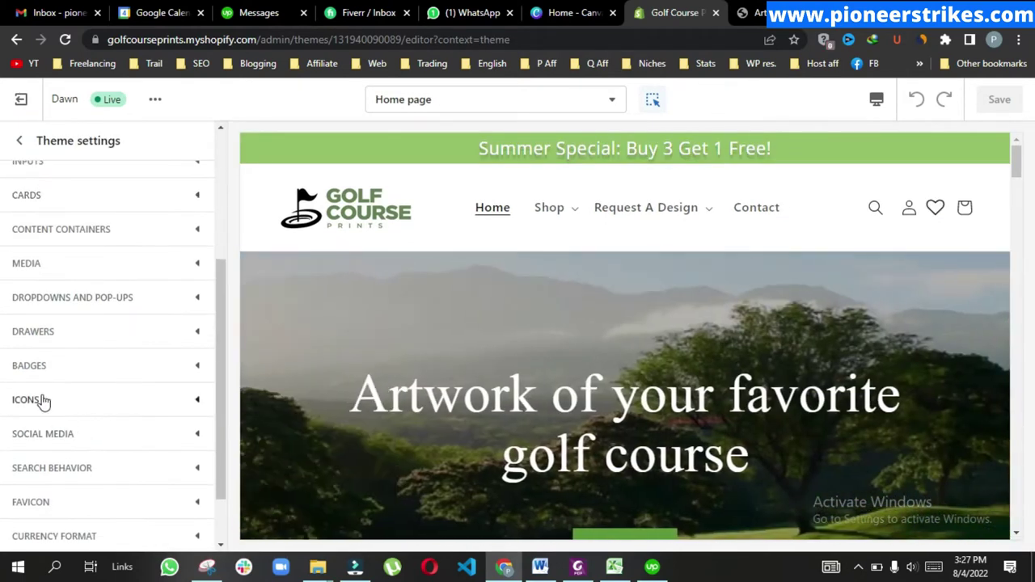
scroll(46, 430, "down", 2)
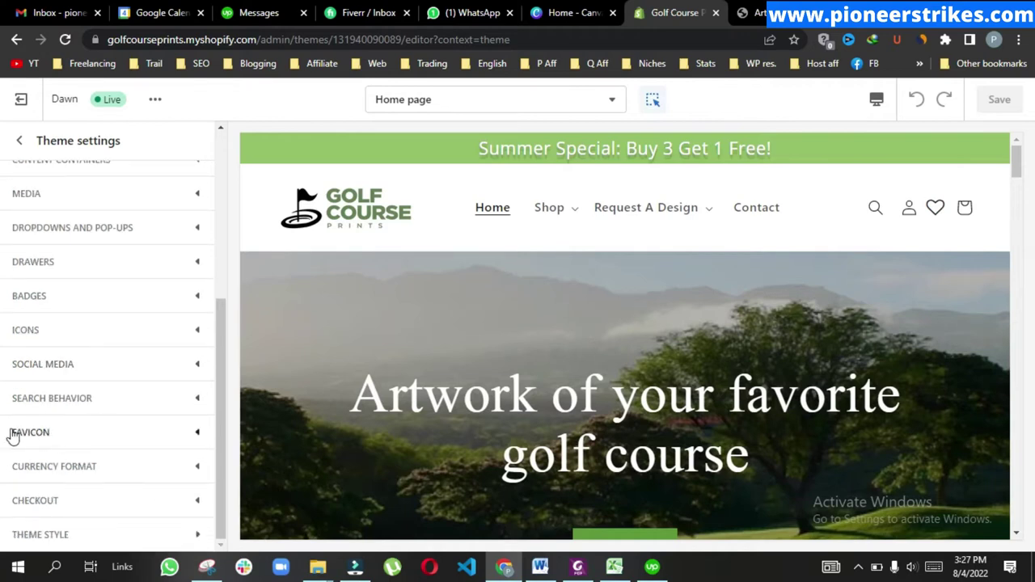
left_click(14, 432)
scroll(48, 437, "down", 2)
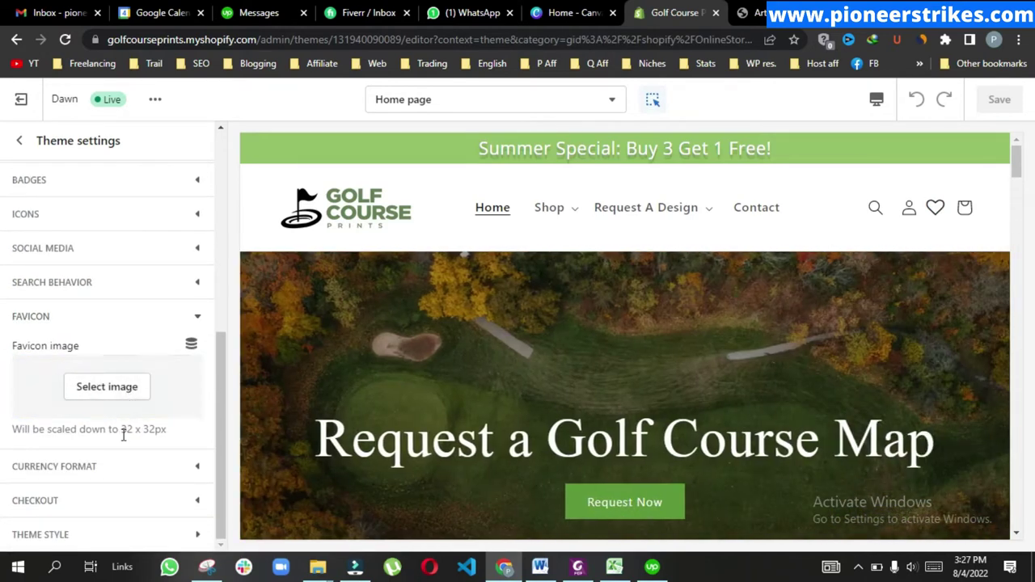
left_click(123, 434)
left_click_drag(123, 435, 150, 434)
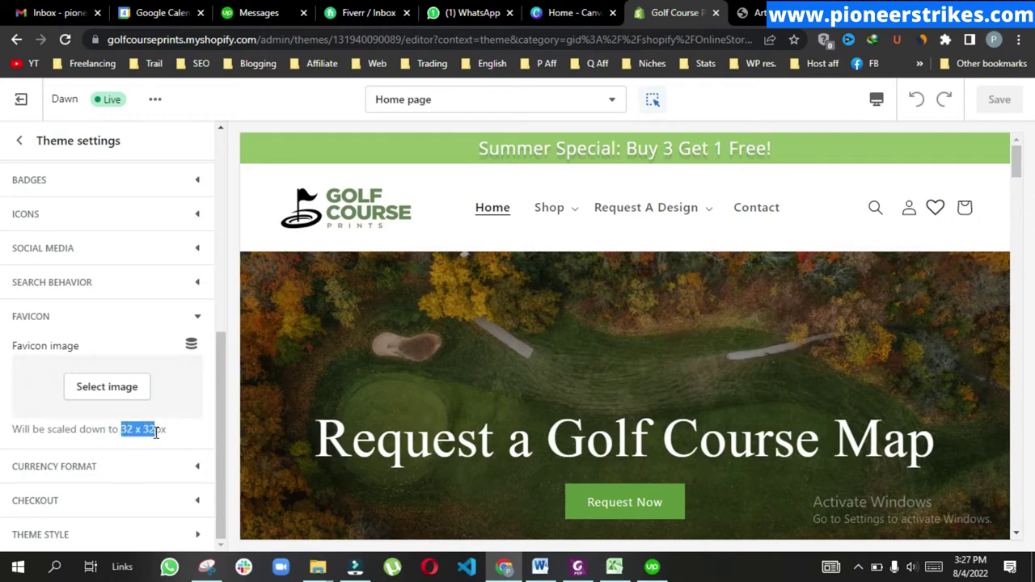
left_click(174, 433)
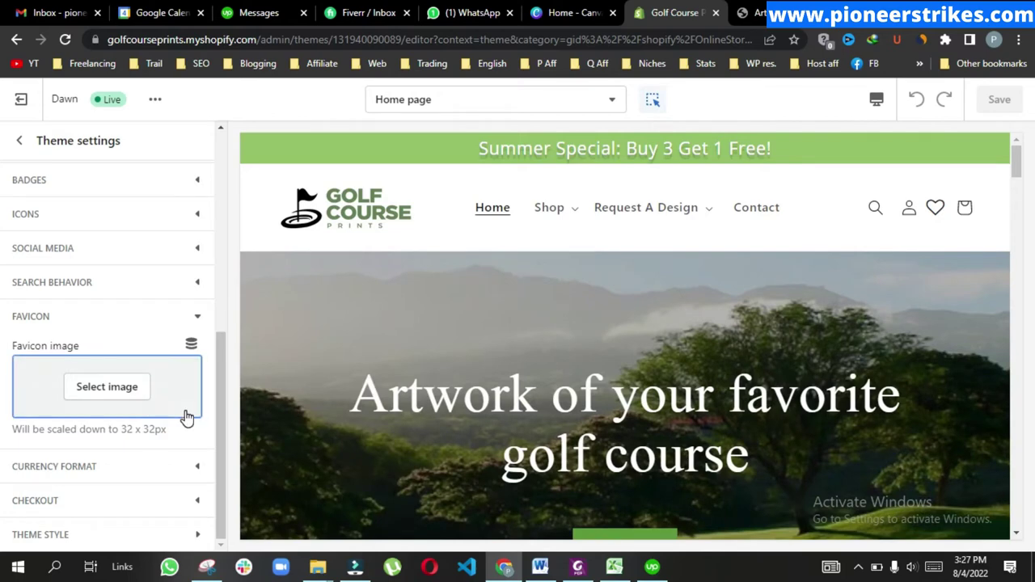
left_click(845, 12)
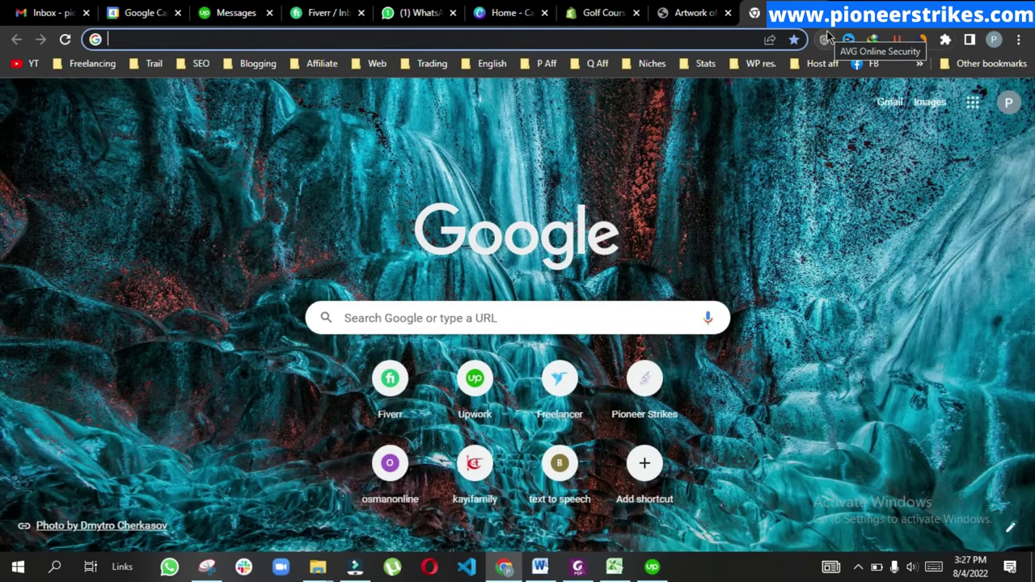
- Search Google for 'free favicon generator' and go to the favicon.io result
type("free")
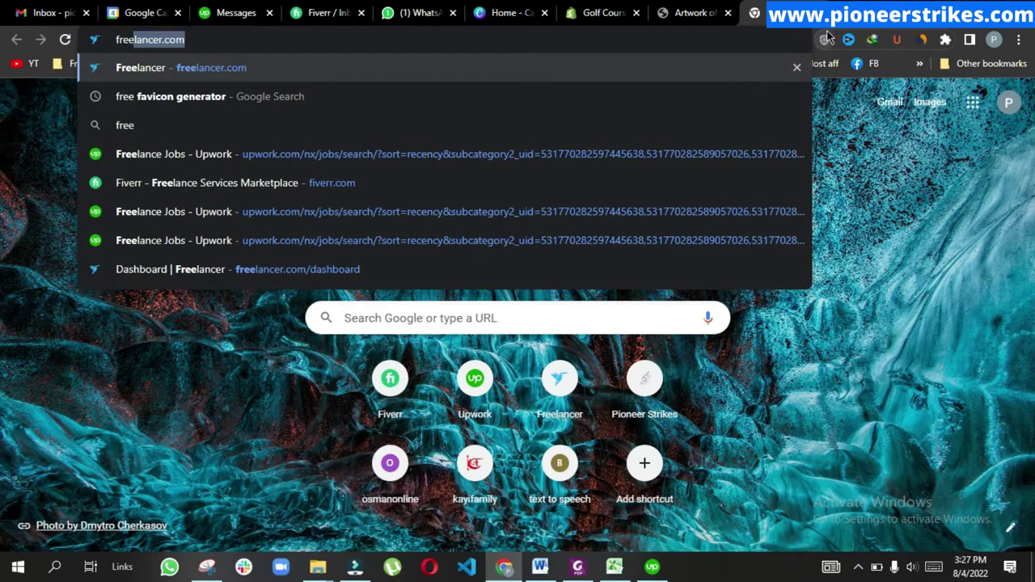
key("Down")
key("Return")
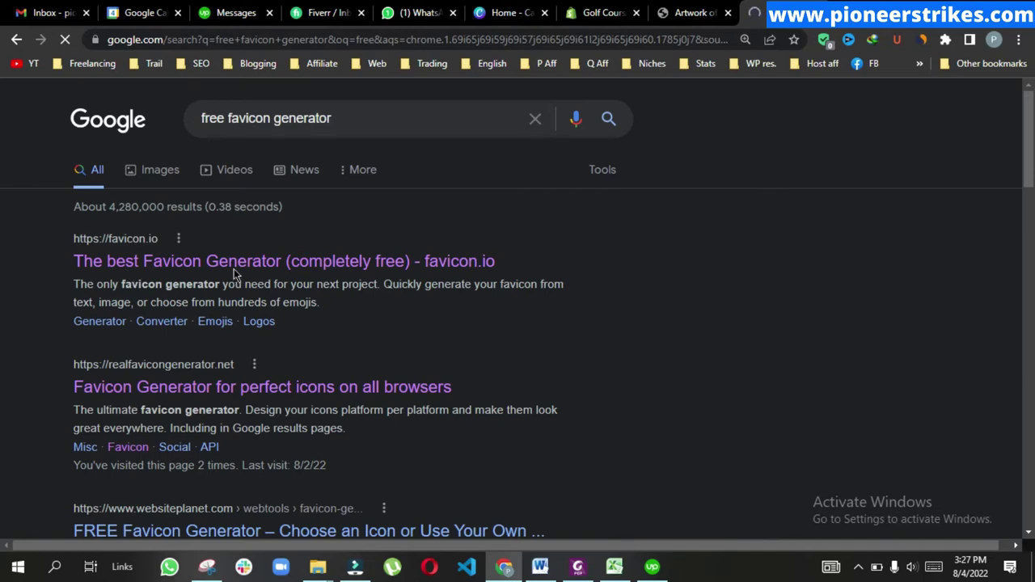
left_click(295, 266)
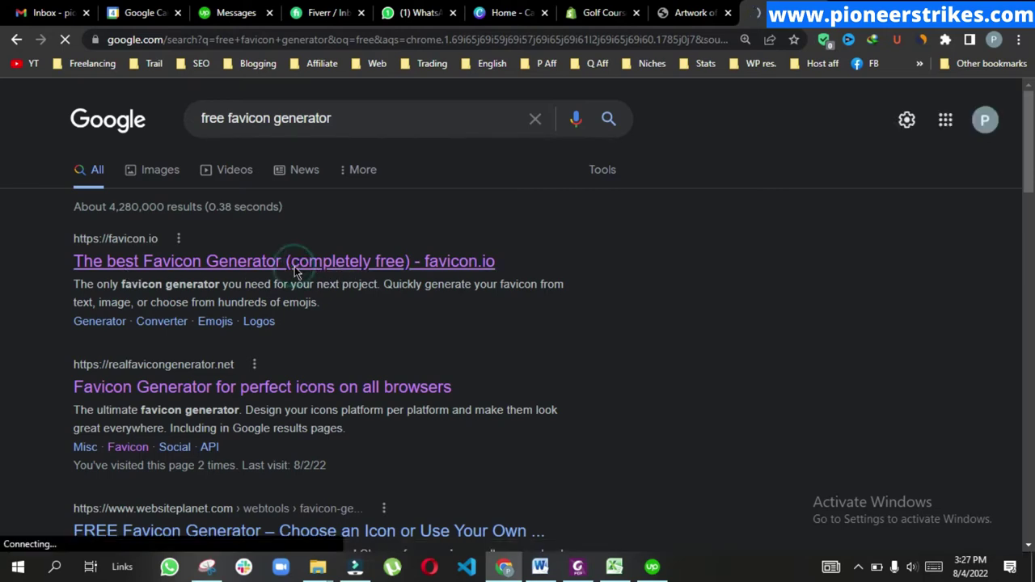
- Scroll favicon.io down to the Image, Text and Emoji favicon generator cards
scroll(299, 309, "down", 5)
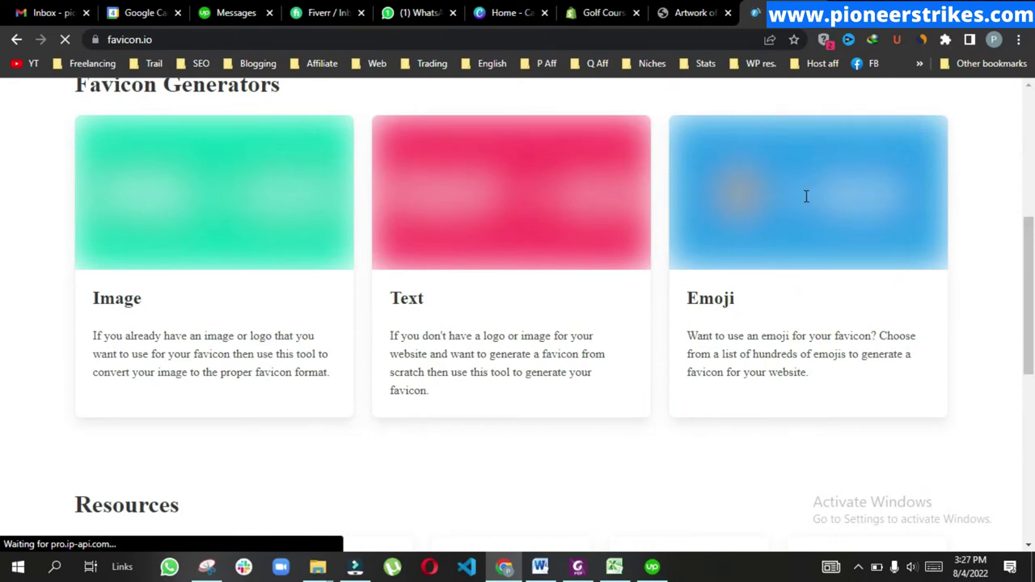
scroll(723, 286, "down", 3)
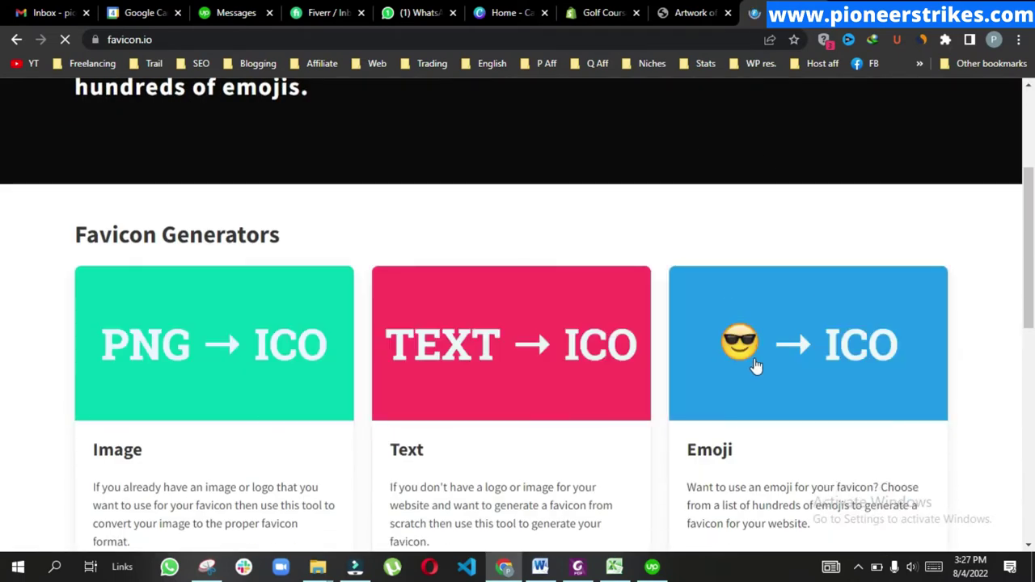
scroll(755, 366, "down", 2)
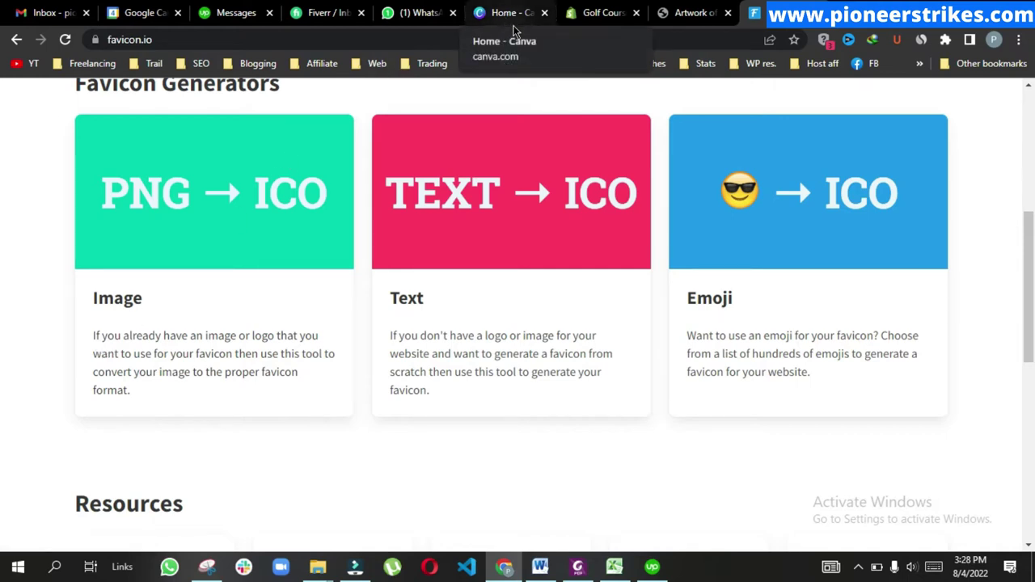
- In Canva, start a custom-size design with width 40 px and height 40 px
left_click(507, 14)
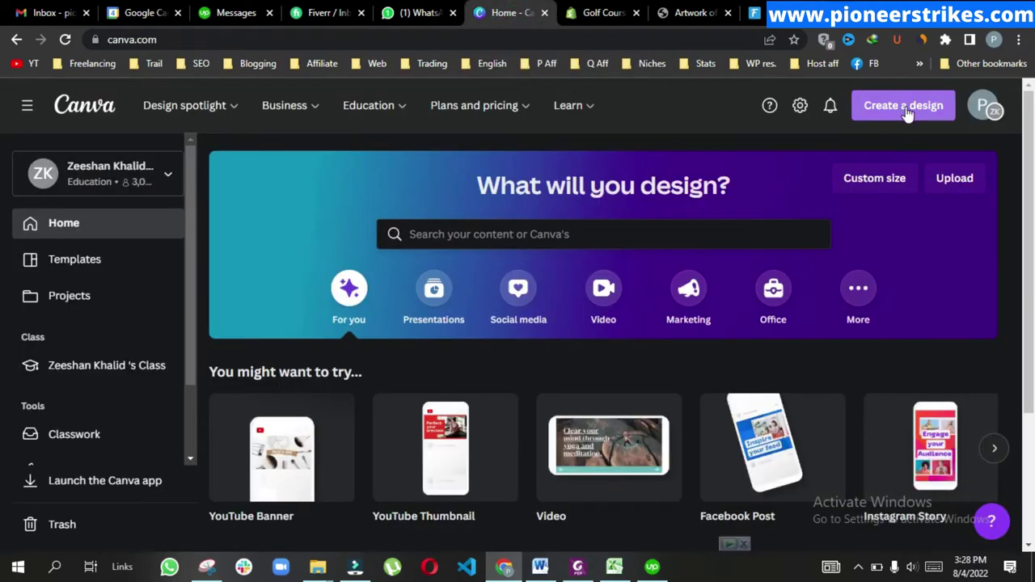
left_click(902, 111)
left_click(728, 469)
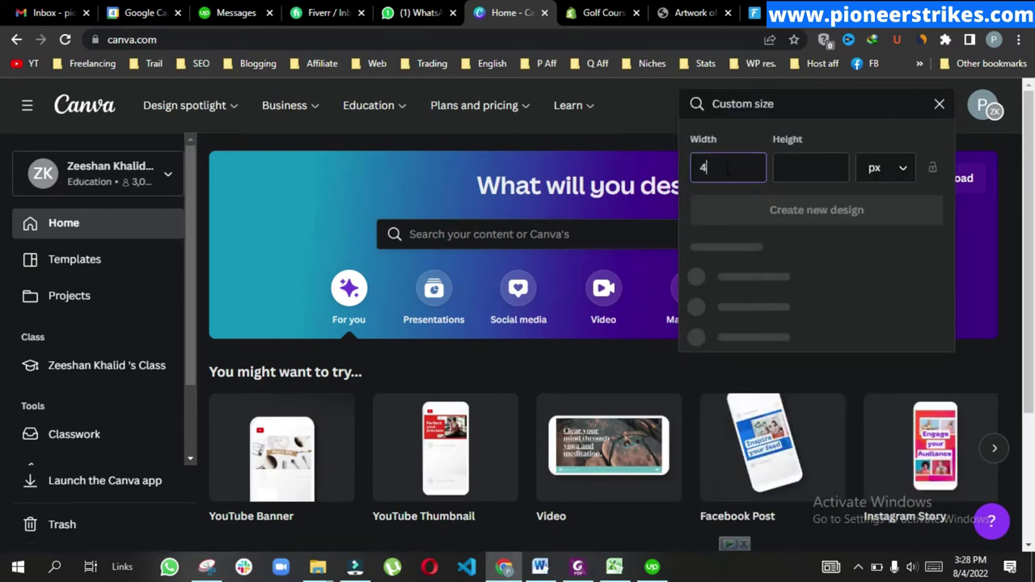
type("40")
key("Tab")
type("4")
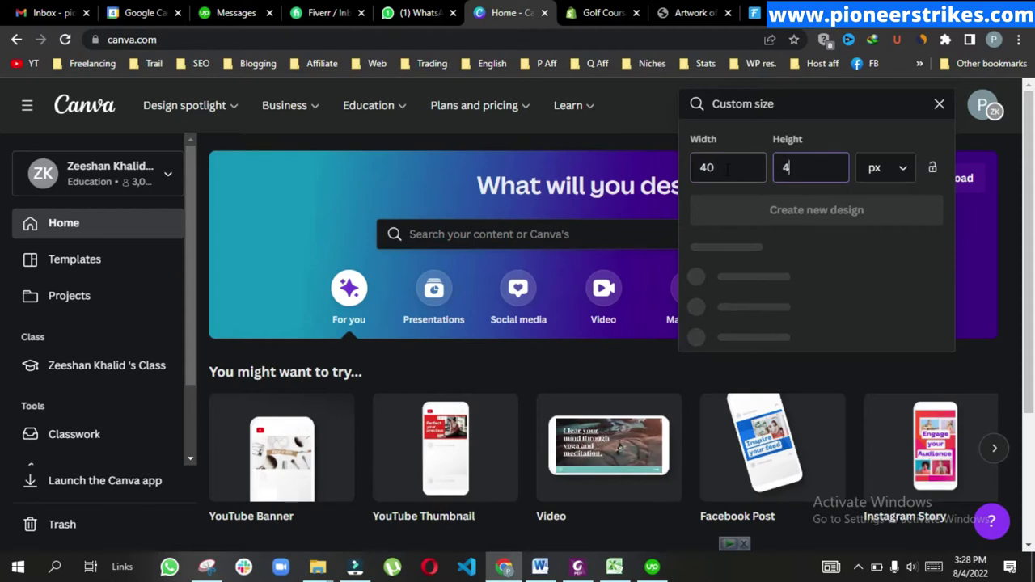
type("0")
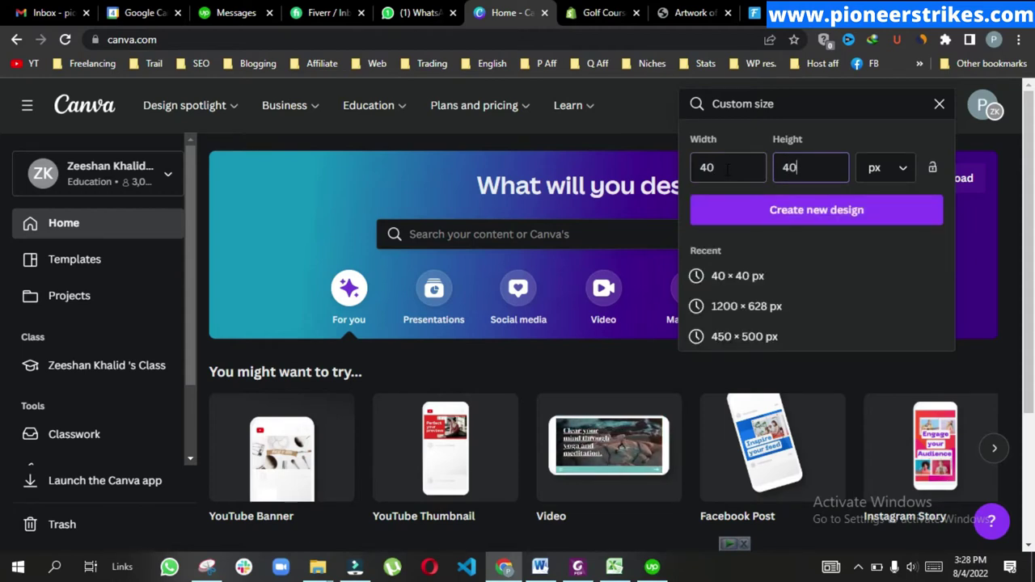
- Create the design, opening a blank 40 × 40 px Untitled canvas in the editor
left_click(819, 214)
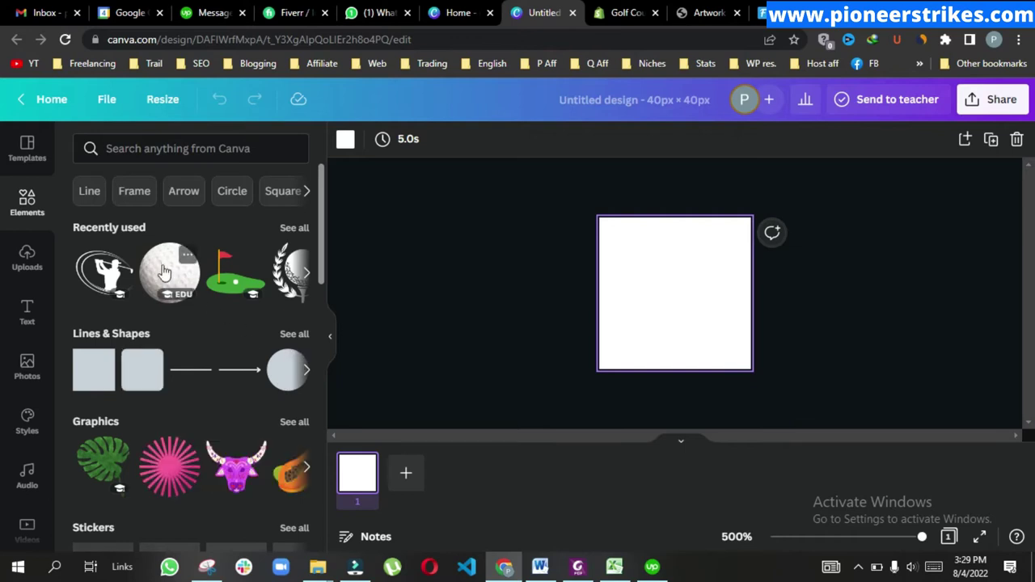
- Search elements for 'golf', try the laurel golf-ball graphic, then delete it
left_click(138, 150)
type("golf")
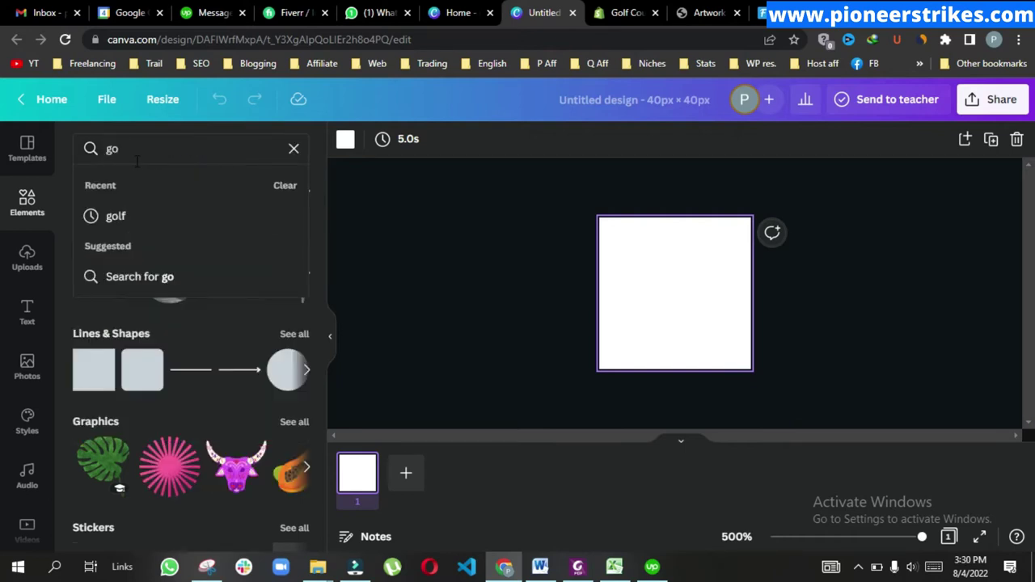
key("BackSpace")
key("BackSpace")
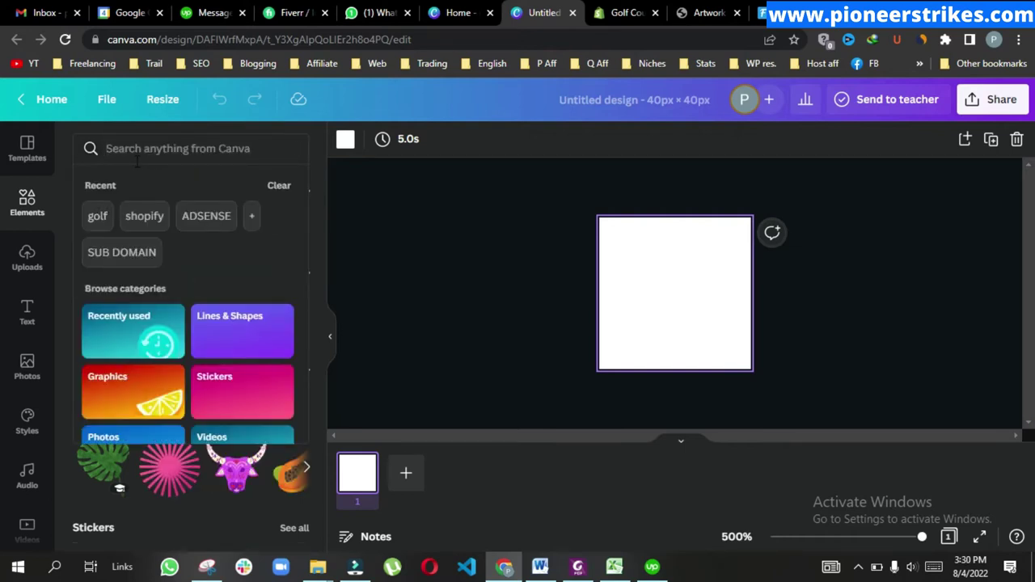
left_click(94, 217)
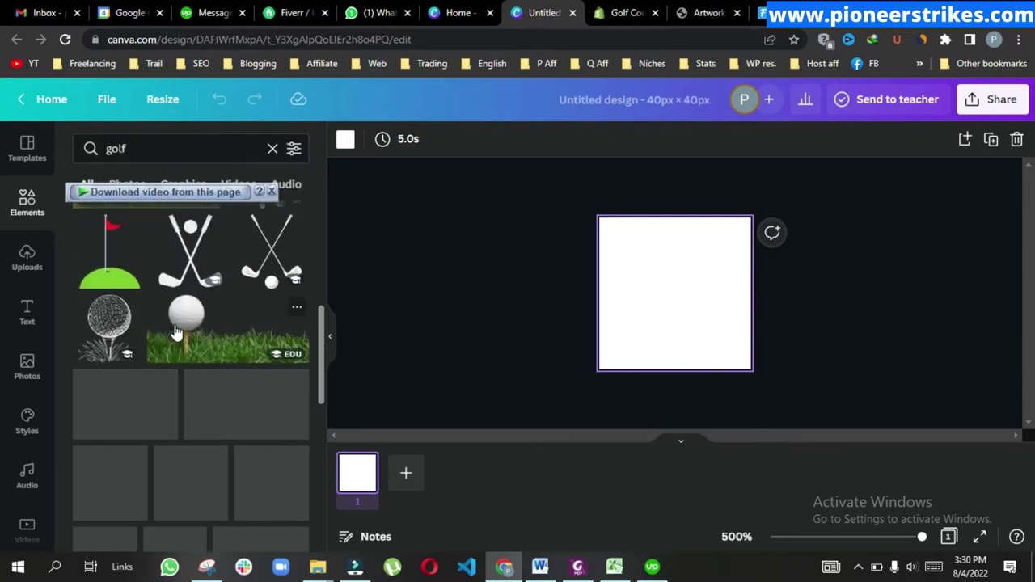
scroll(177, 331, "down", 5)
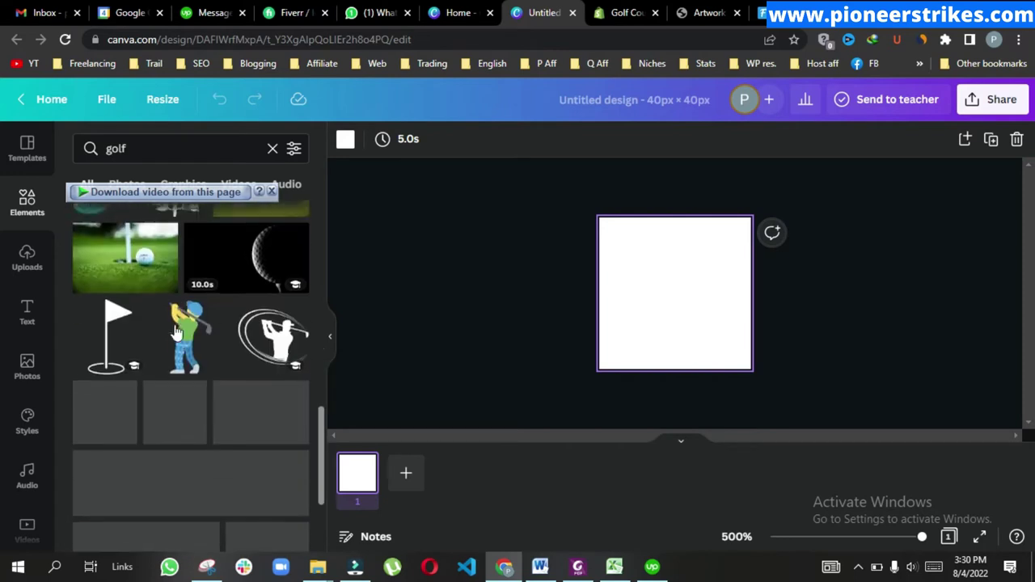
scroll(241, 339, "up", 2)
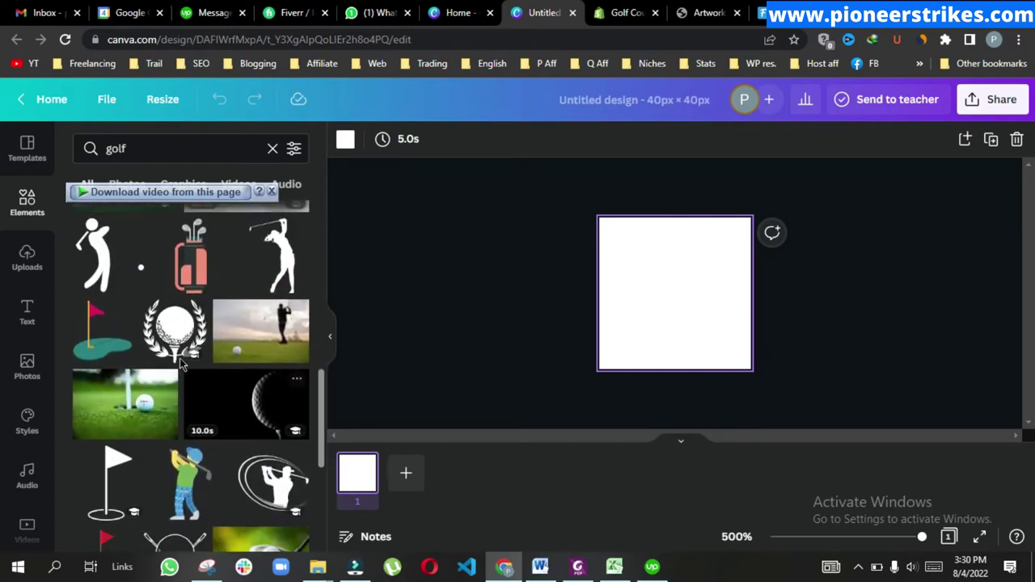
left_click(165, 332)
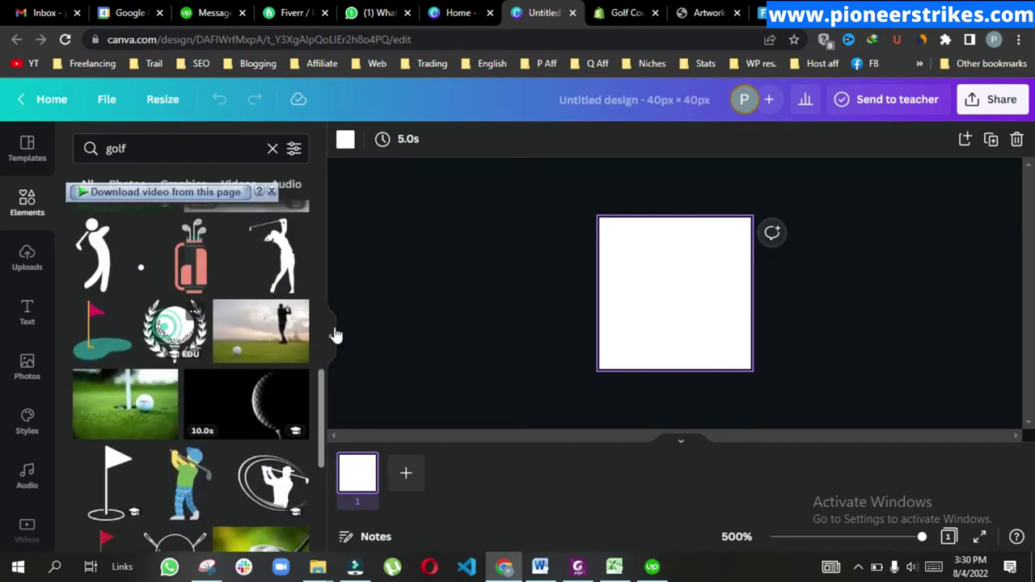
left_click_drag(706, 324, 673, 303)
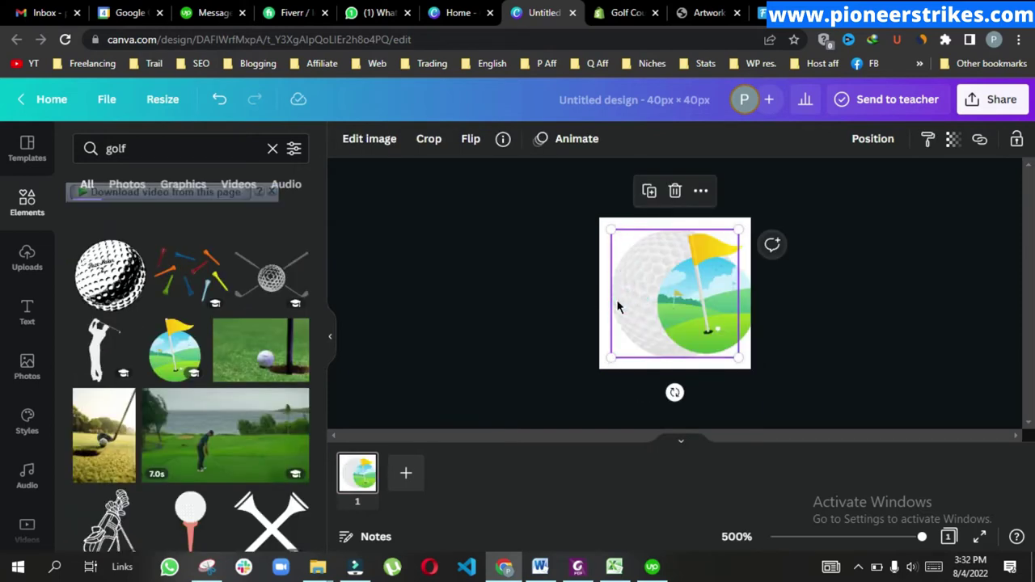
key("Delete")
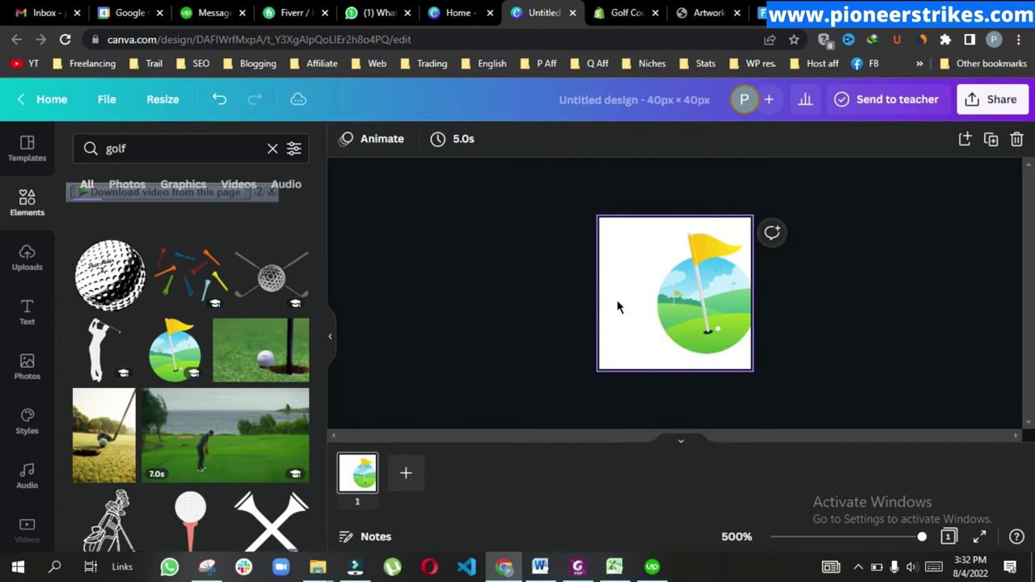
- Enlarge the golf-flag circle image and centre it on the page
left_click(671, 308)
left_click_drag(713, 353, 726, 368)
mouse_move(687, 336)
left_mouse_down()
mouse_move(696, 335)
mouse_move(684, 327)
mouse_move(678, 339)
left_mouse_up()
- Download the design as a PNG file with a transparent background
left_click(991, 98)
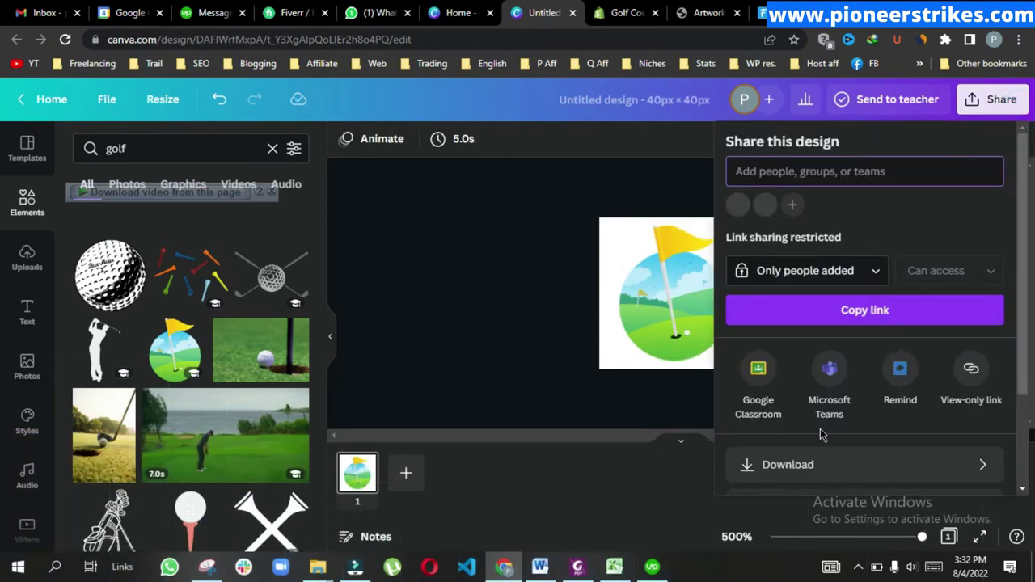
left_click(817, 464)
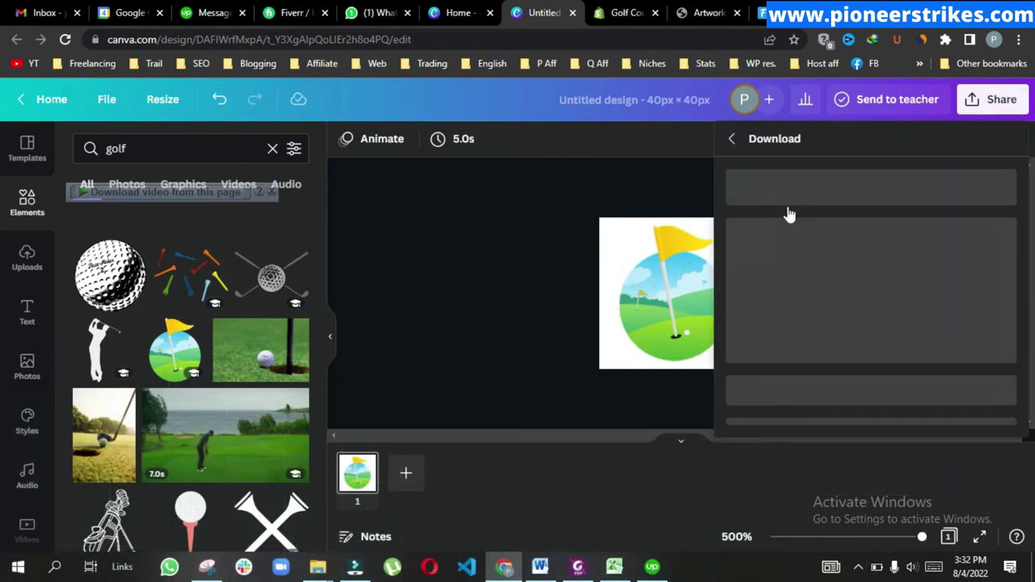
left_click(781, 297)
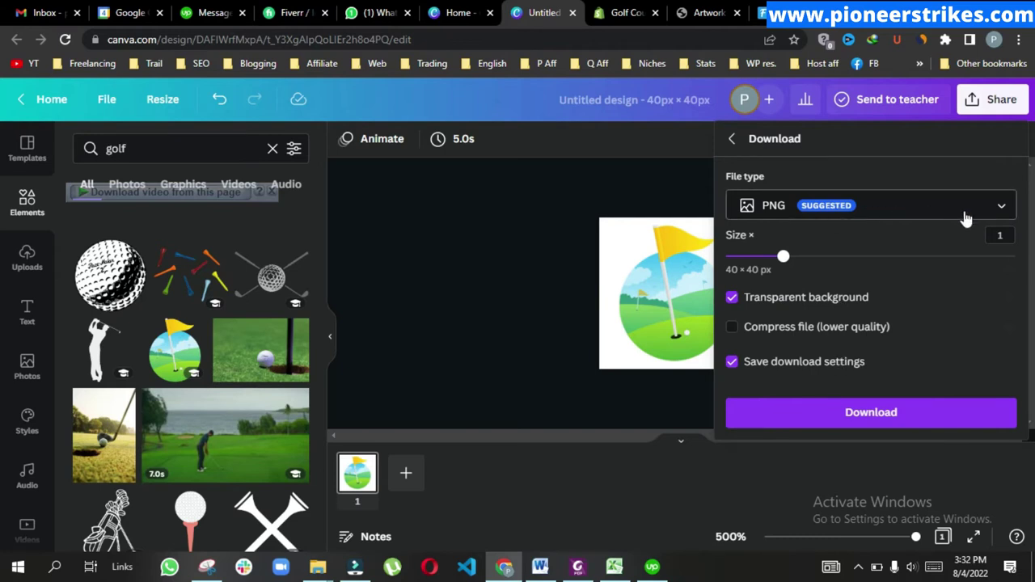
left_click(902, 212)
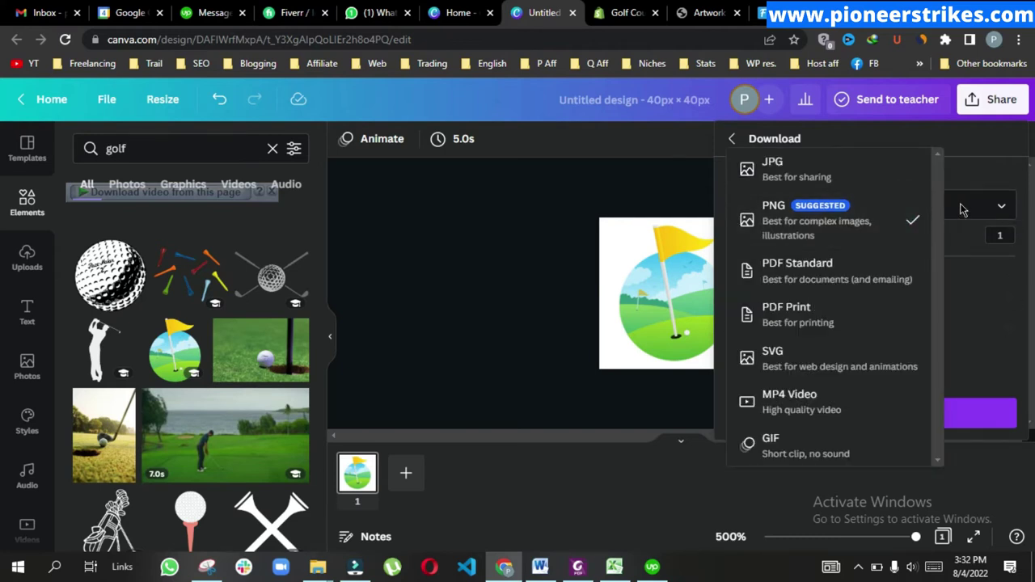
left_click(994, 211)
left_click(884, 409)
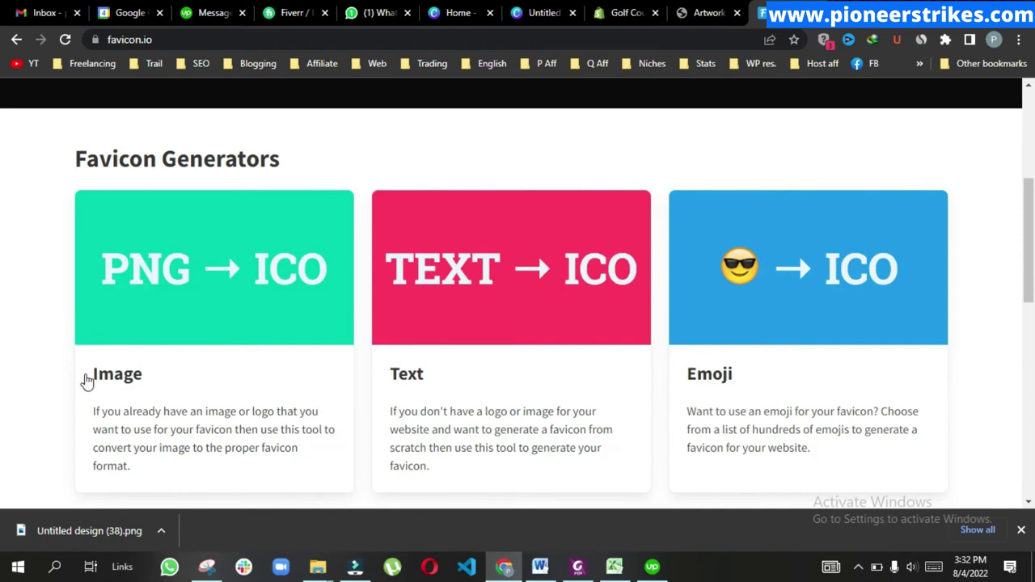
- Open favicon.io's Image (PNG → ICO) converter and dismiss the advertisement
left_click(115, 383)
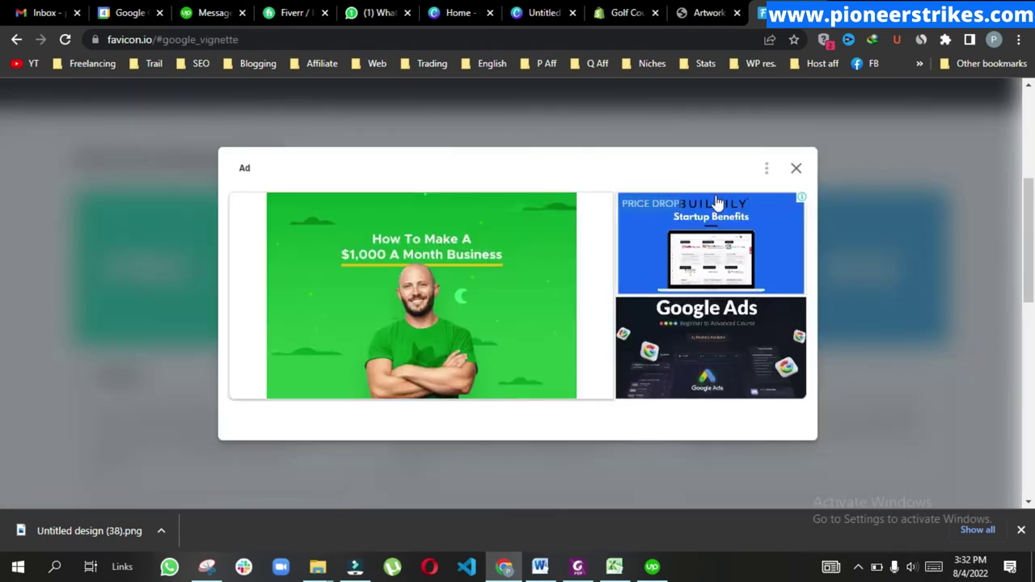
left_click(795, 170)
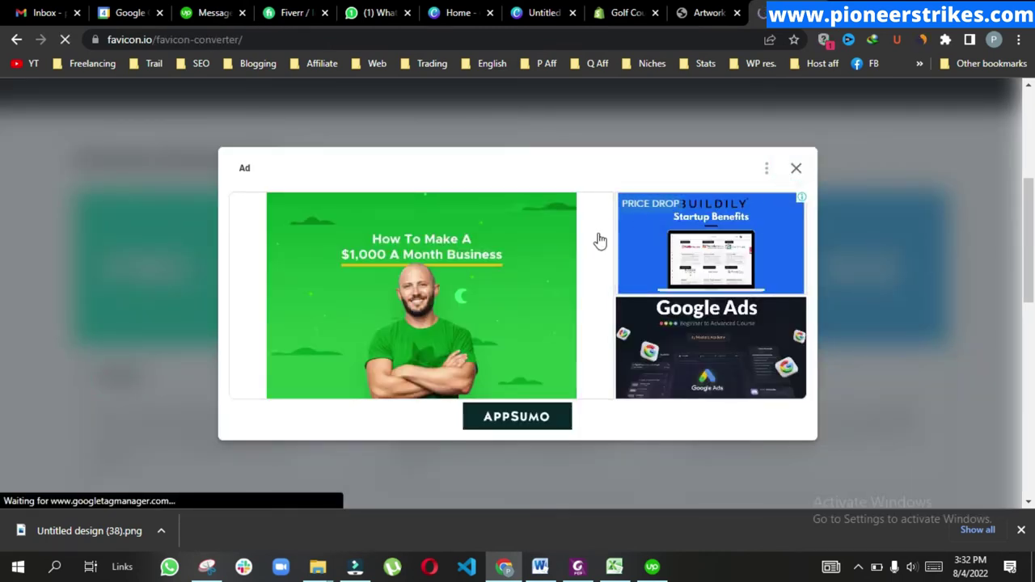
scroll(216, 248, "down", 3)
scroll(216, 248, "down", 3)
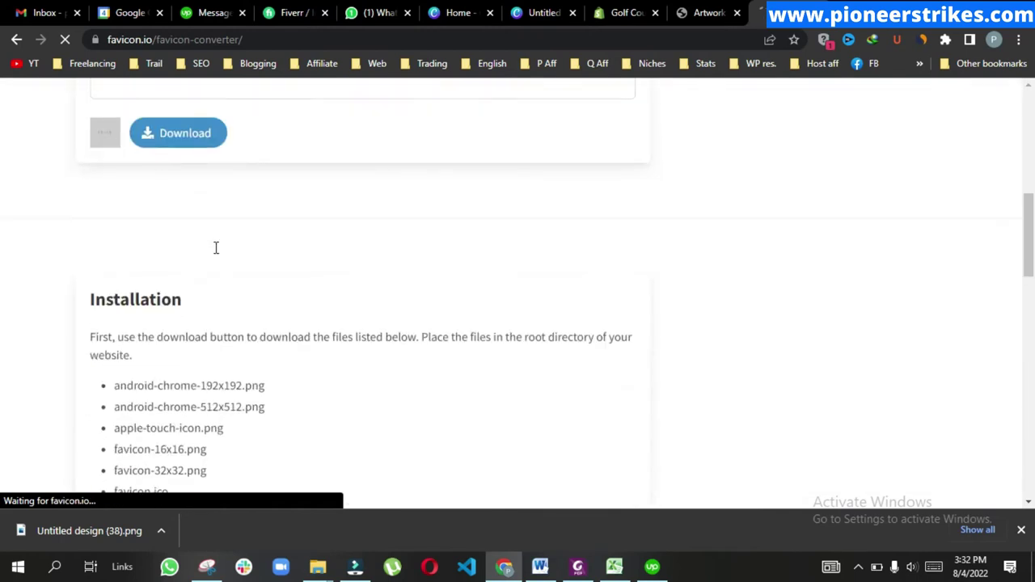
scroll(235, 267, "up", 3)
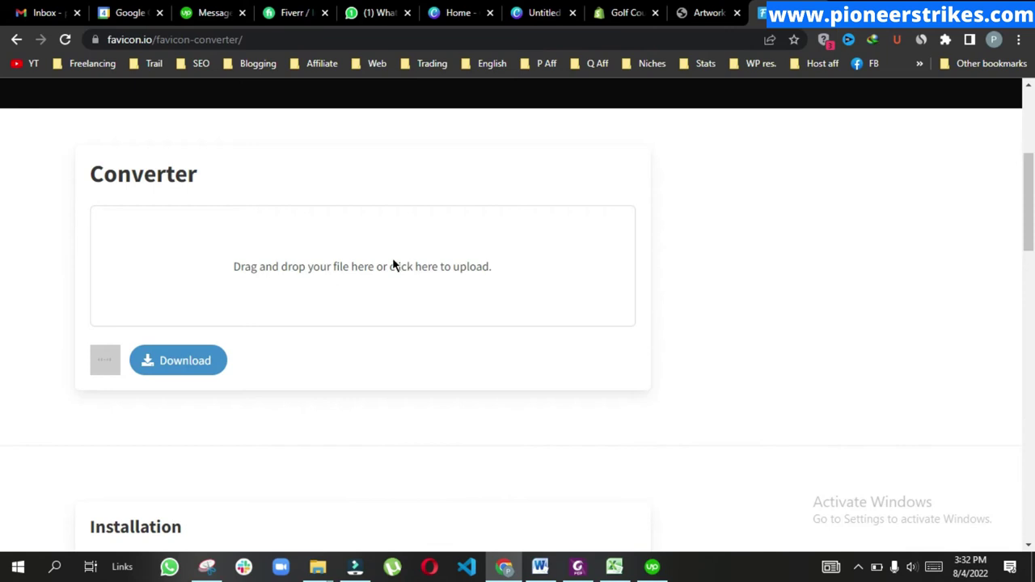
- Upload Untitled design (38).png from the Downloads folder to the converter
left_click(384, 278)
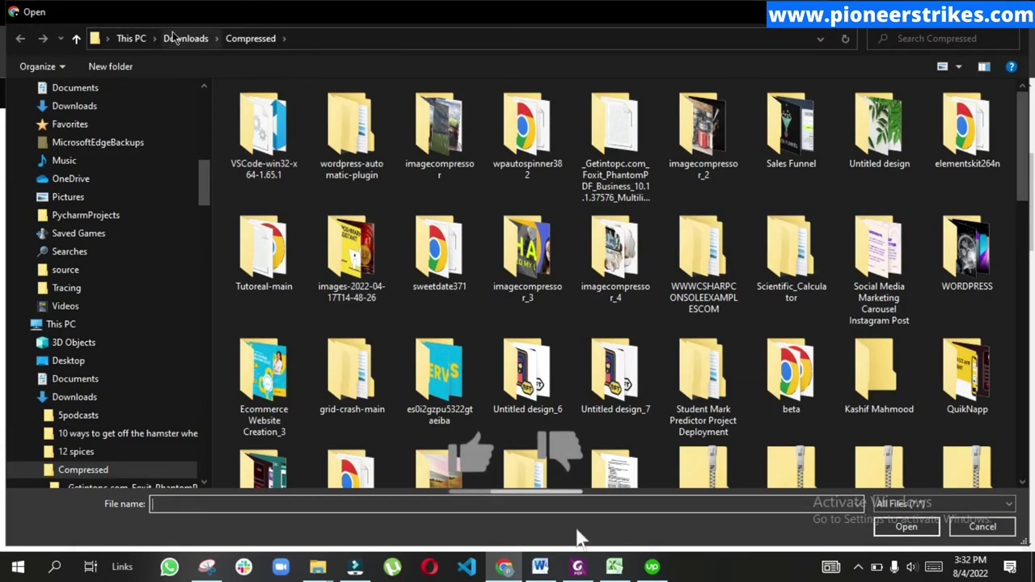
left_click(129, 40)
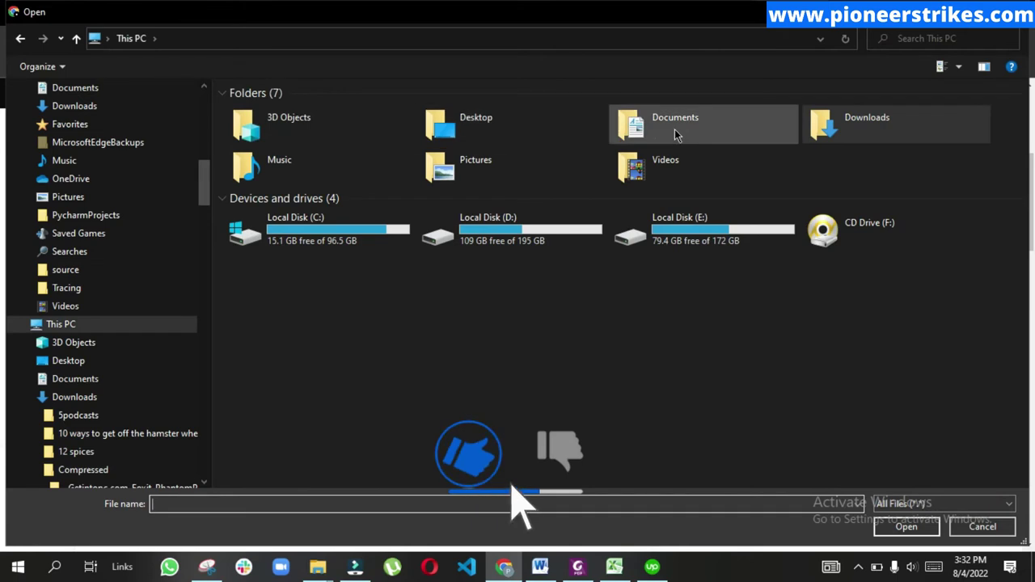
double_click(864, 125)
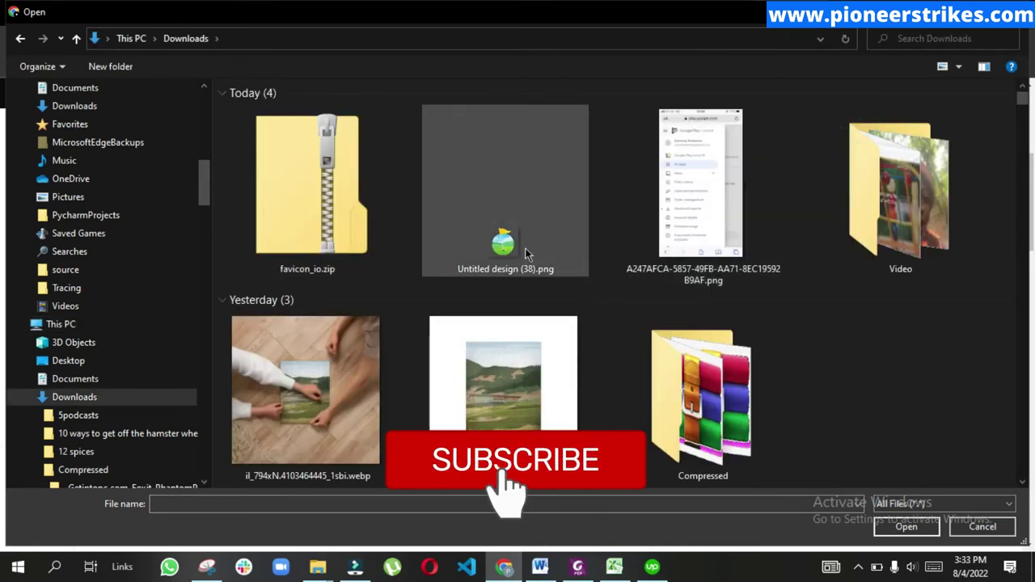
double_click(505, 247)
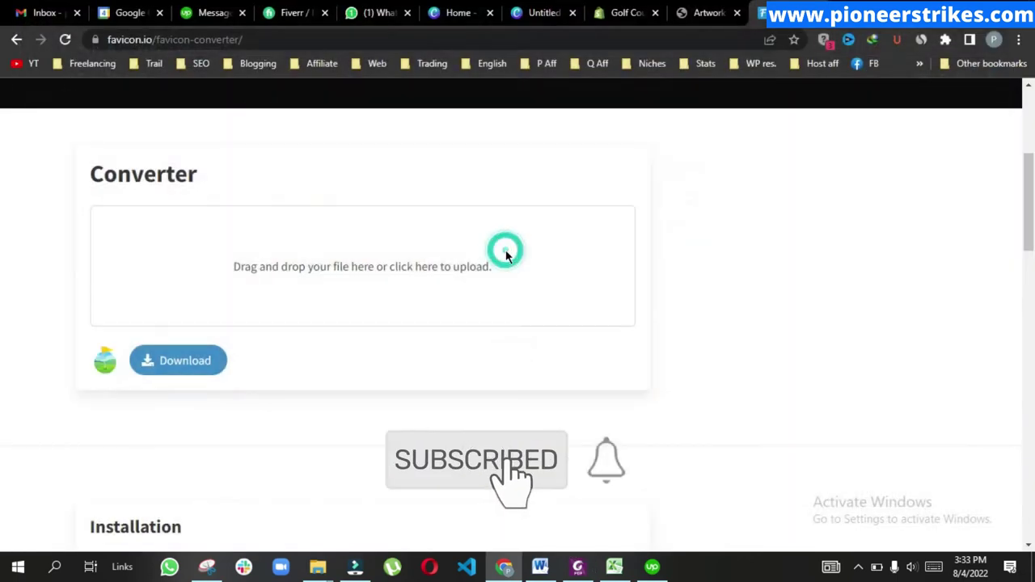
- Download the generated favicon package and show favicon_io (1).zip in its folder
left_click(174, 368)
left_click(161, 531)
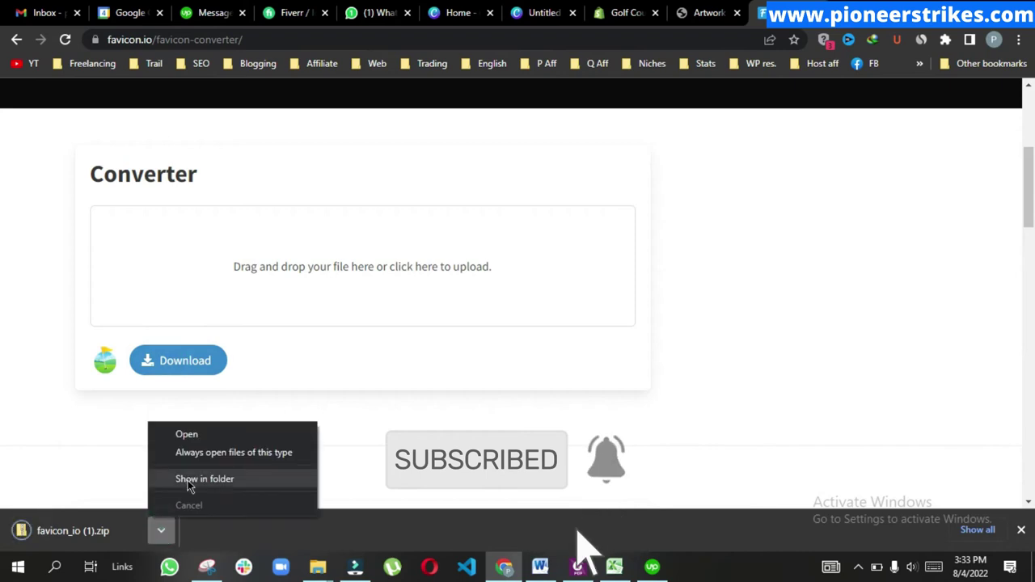
left_click(190, 479)
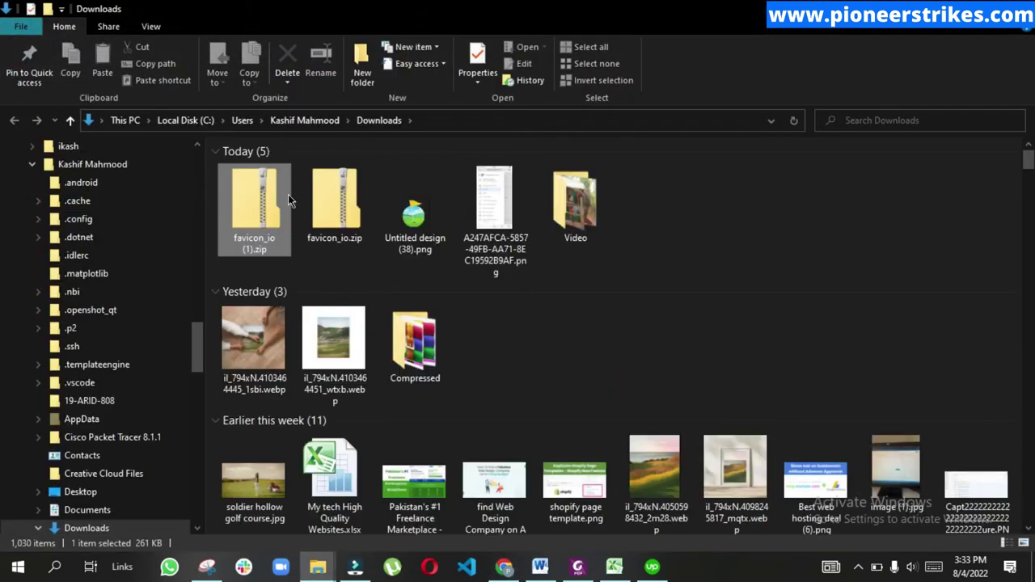
- Extract favicon_io (1).zip with WinRAR into a favicon_io (1) folder in Downloads
right_click(297, 240)
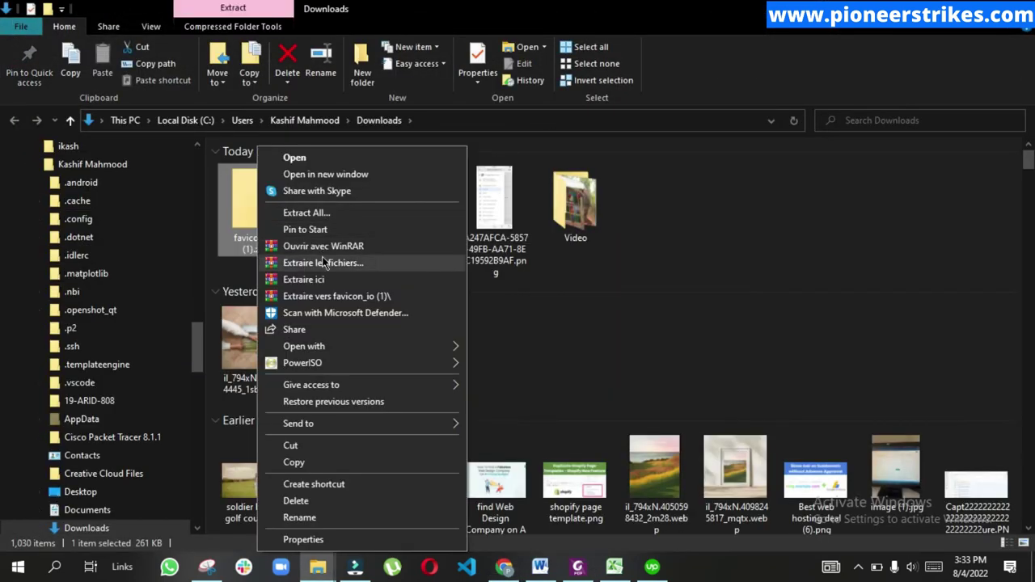
left_click(325, 263)
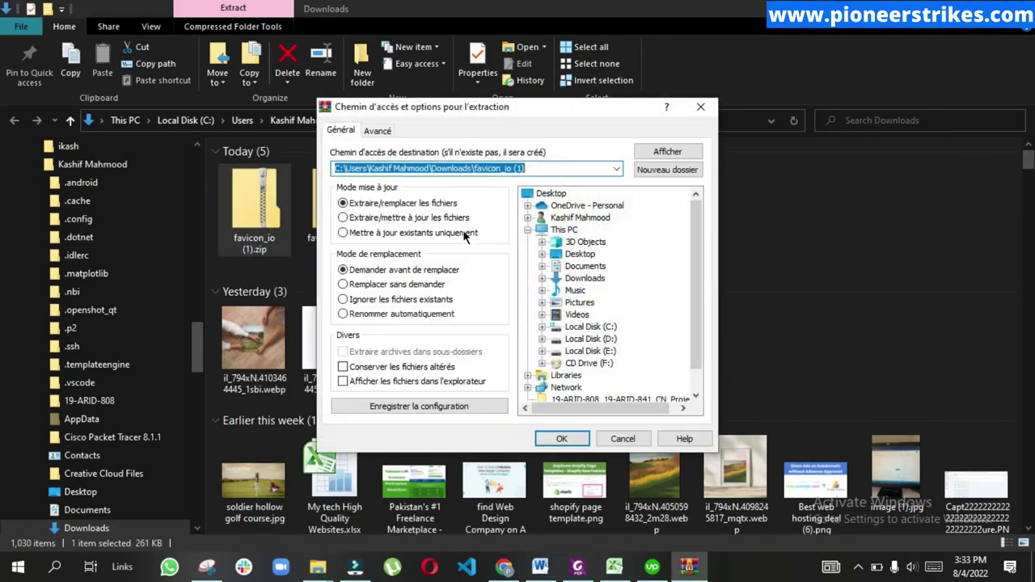
left_click(566, 440)
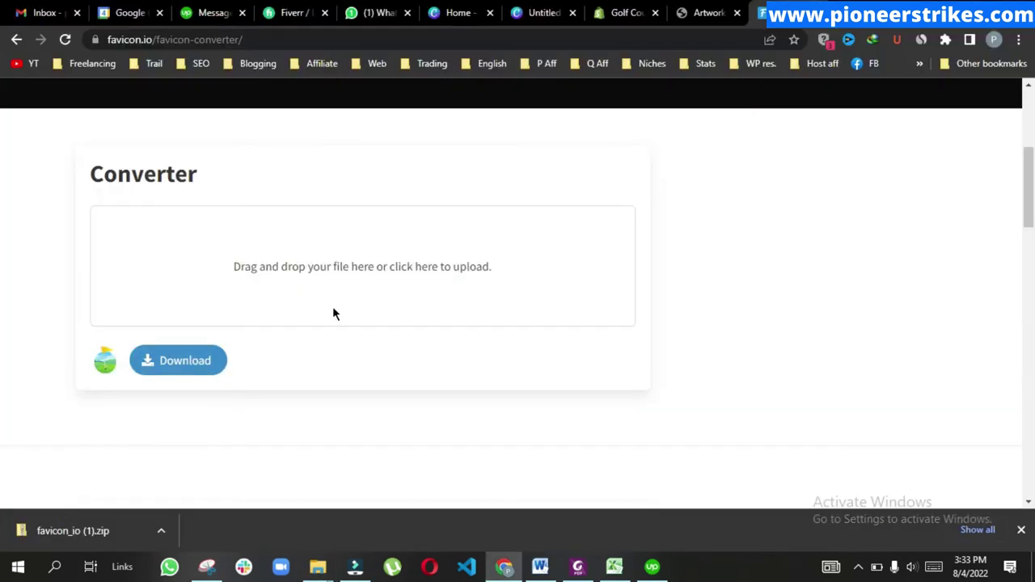
mouse_move(315, 568)
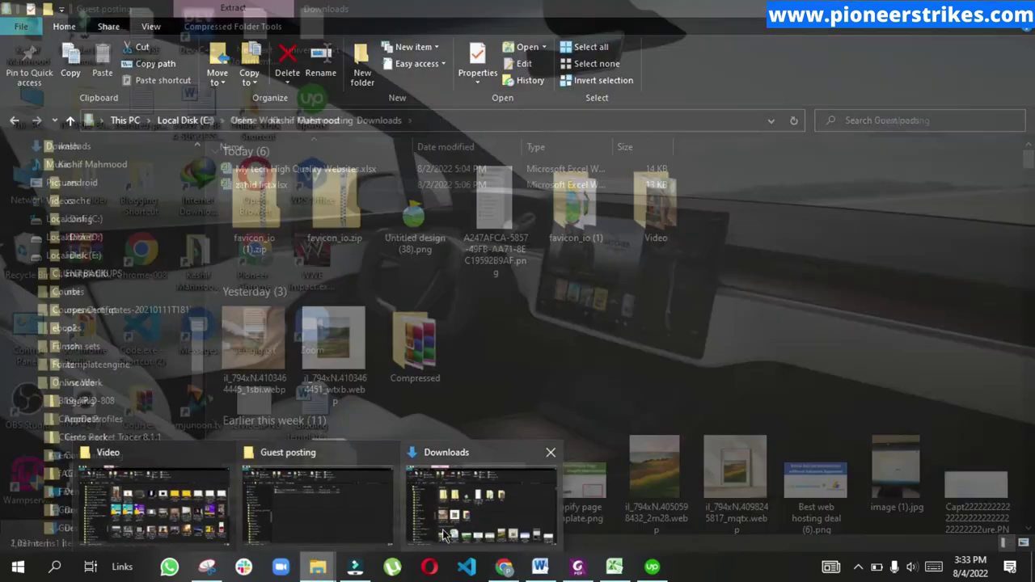
left_click(514, 514)
- Check the seven favicon files, including favicon.ico, in favicon_io (1), then go back to favicon.io in Chrome
left_click(859, 206)
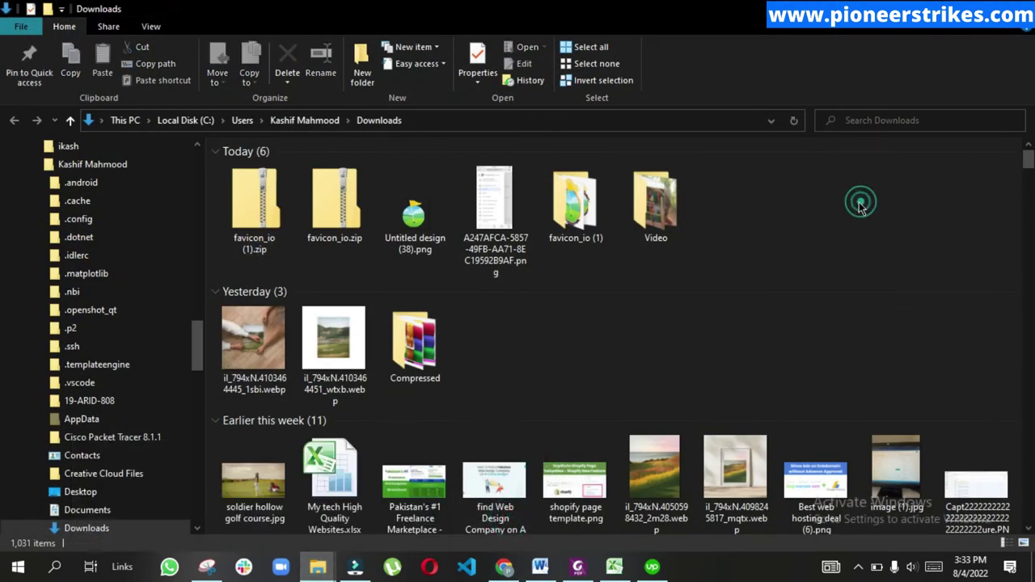
left_click(573, 210)
double_click(571, 214)
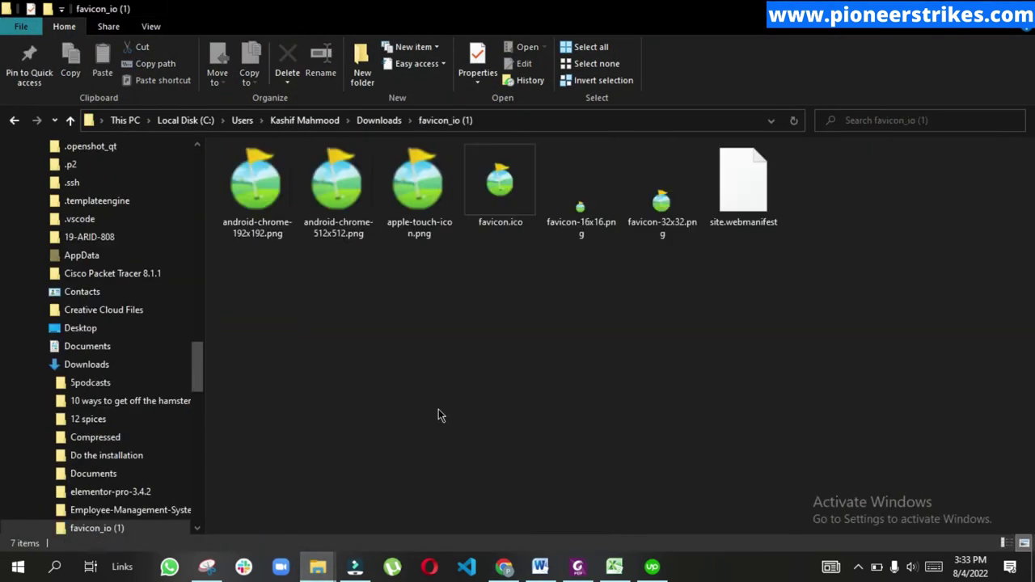
left_click_drag(241, 304, 237, 241)
left_click_drag(906, 194, 906, 194)
left_click(369, 429)
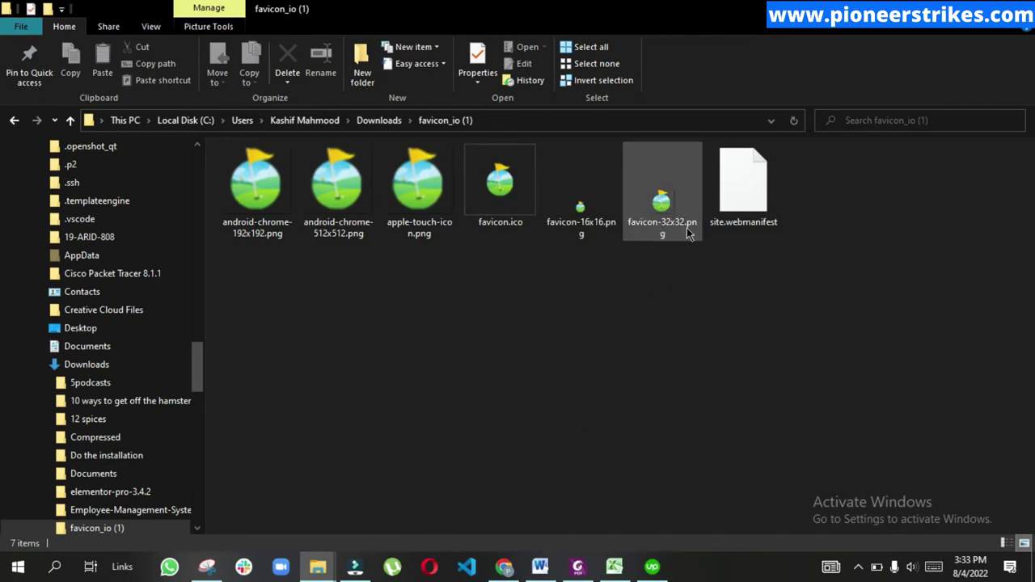
mouse_move(665, 235)
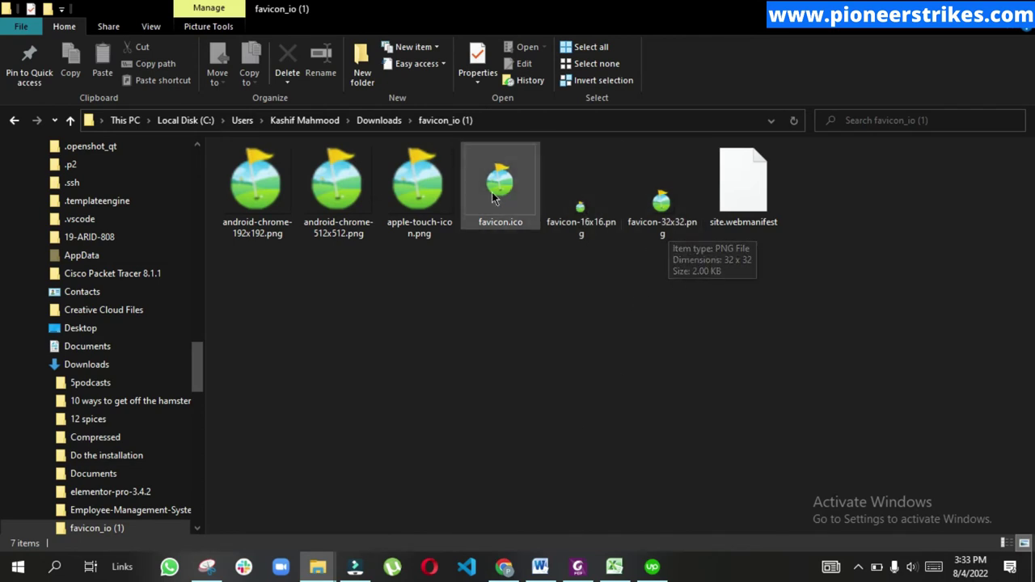
left_click(504, 567)
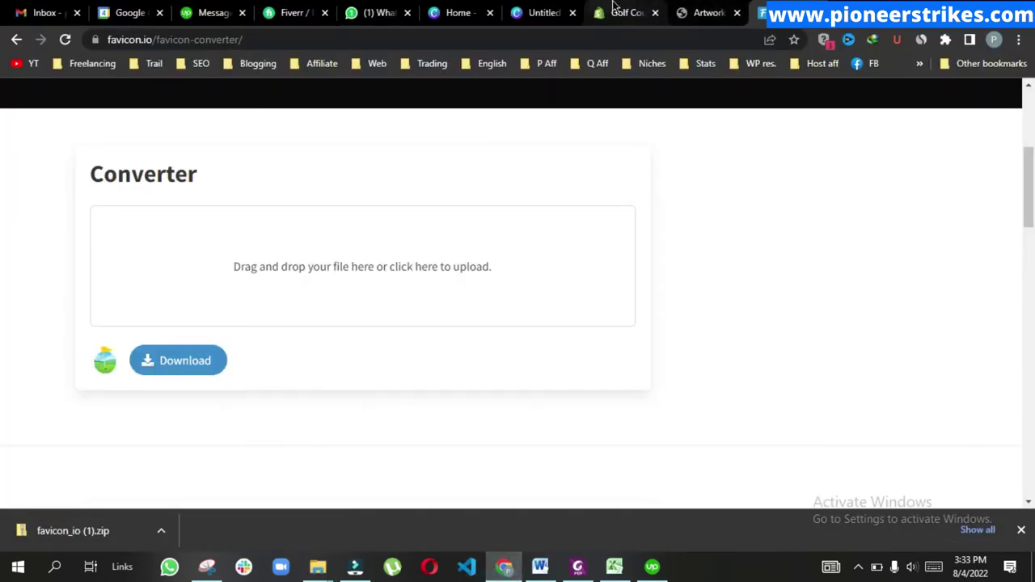
- Upload favicon-32x32.png from favicon_io (1) and set it as the theme's Favicon image
left_click(712, 11)
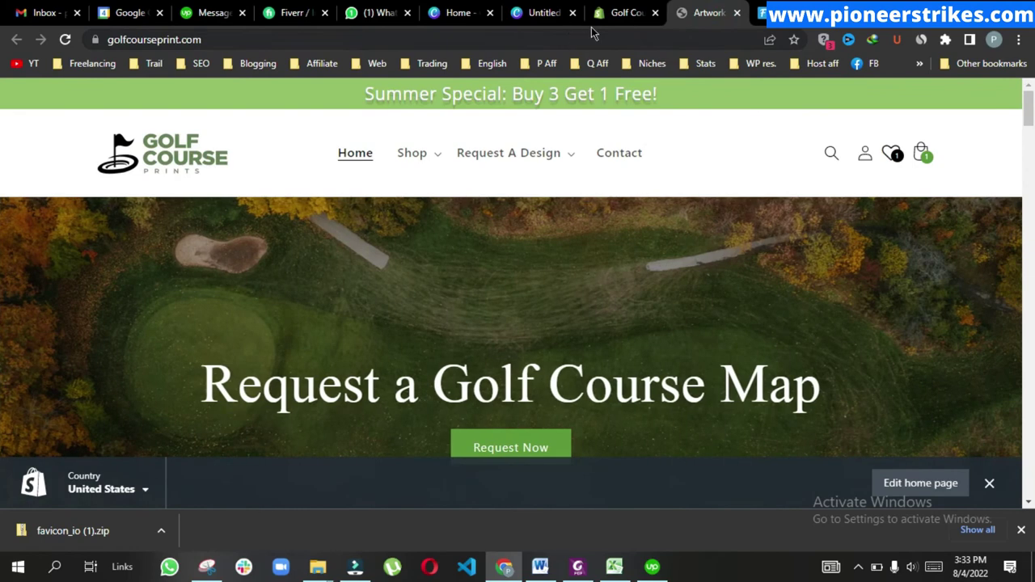
left_click(600, 19)
left_click(107, 387)
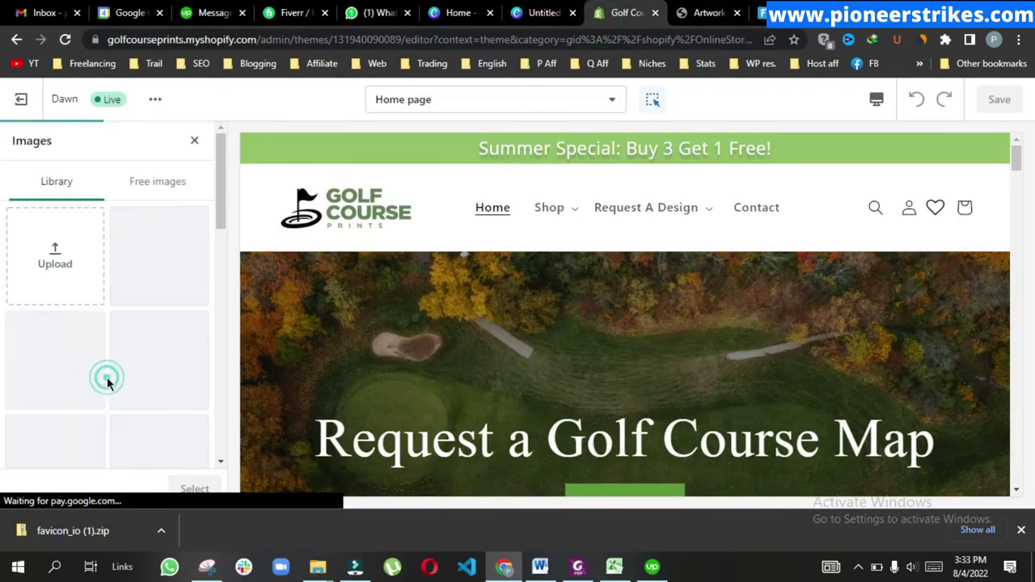
left_click(62, 256)
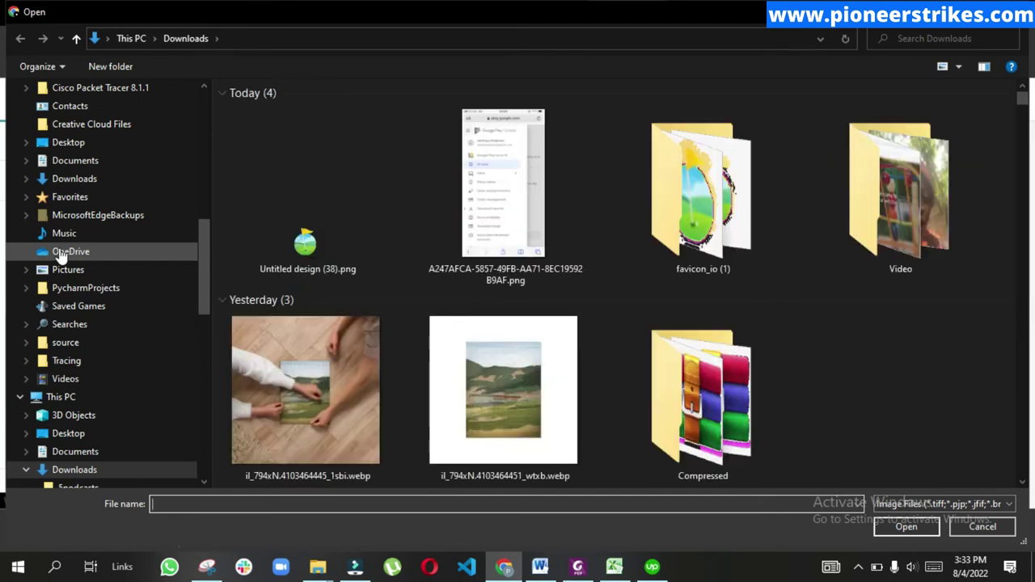
double_click(687, 243)
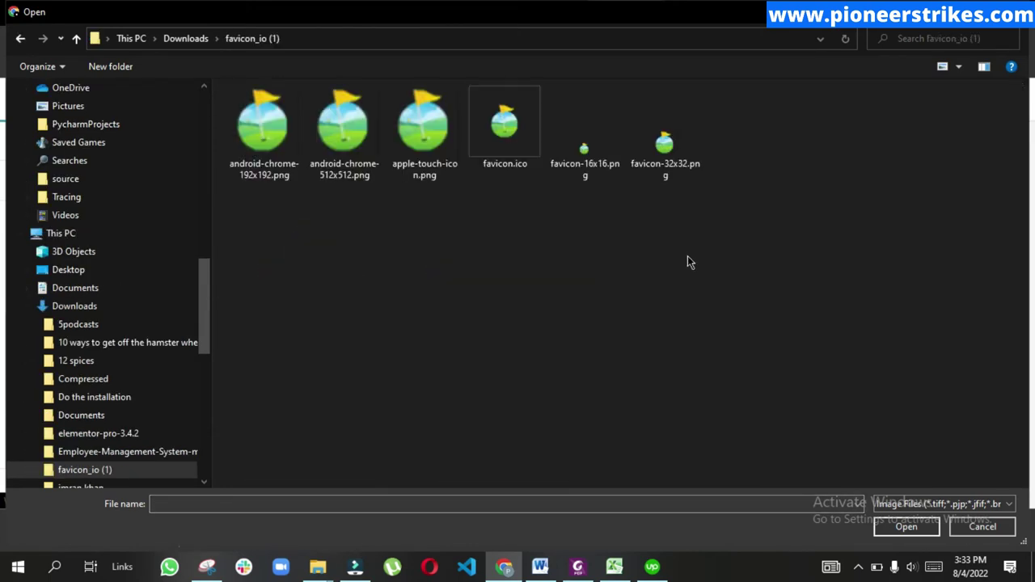
left_click(696, 145)
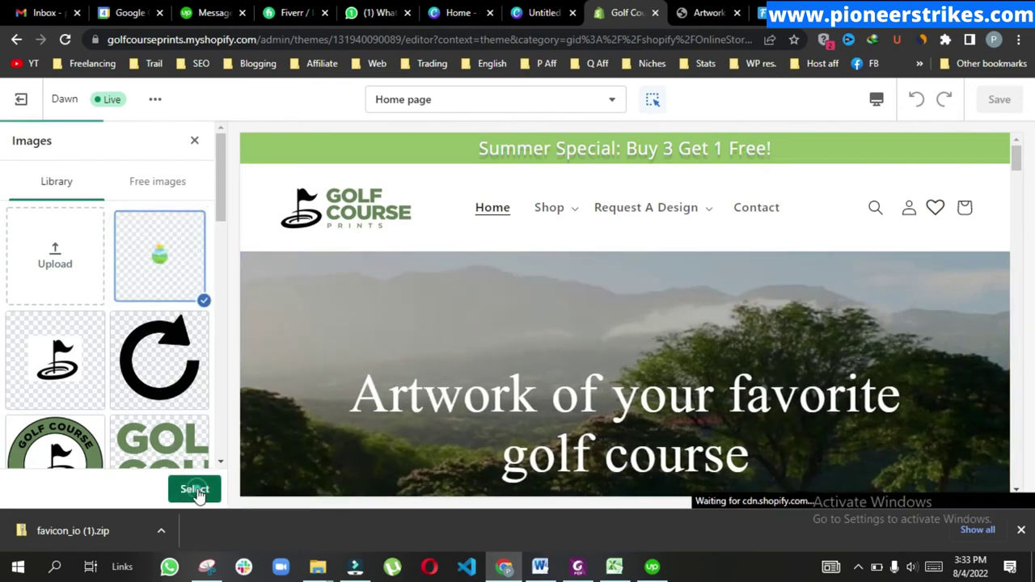
left_click(195, 490)
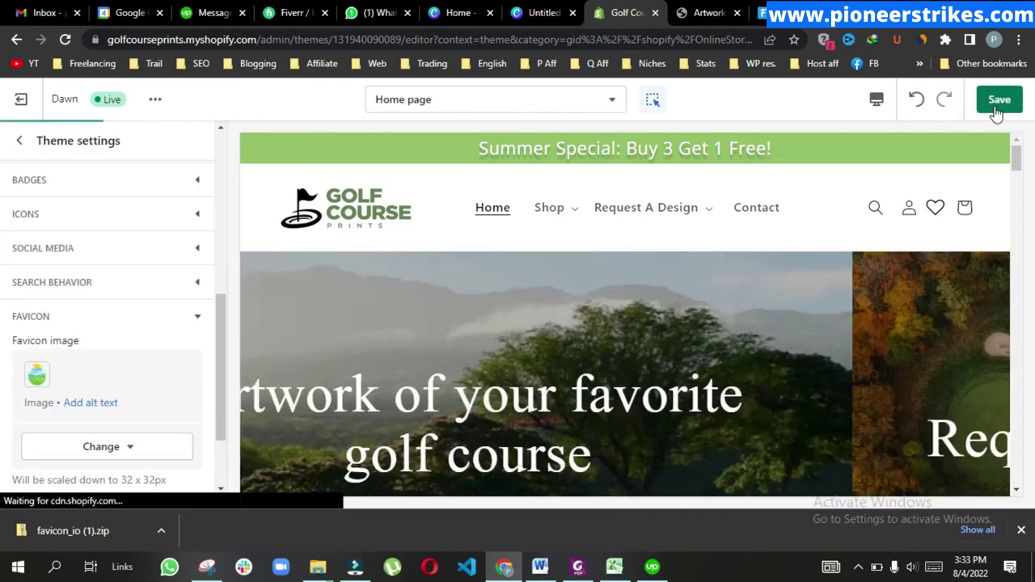
- Save the theme and reload the live storefront to confirm the golf-flag tab icon
left_click(999, 100)
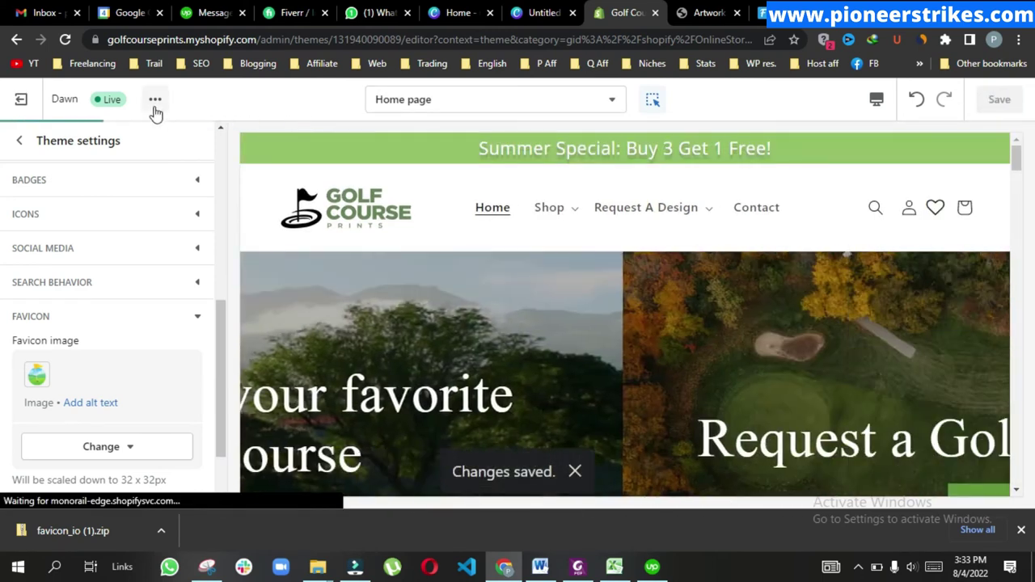
left_click(699, 12)
left_click(66, 40)
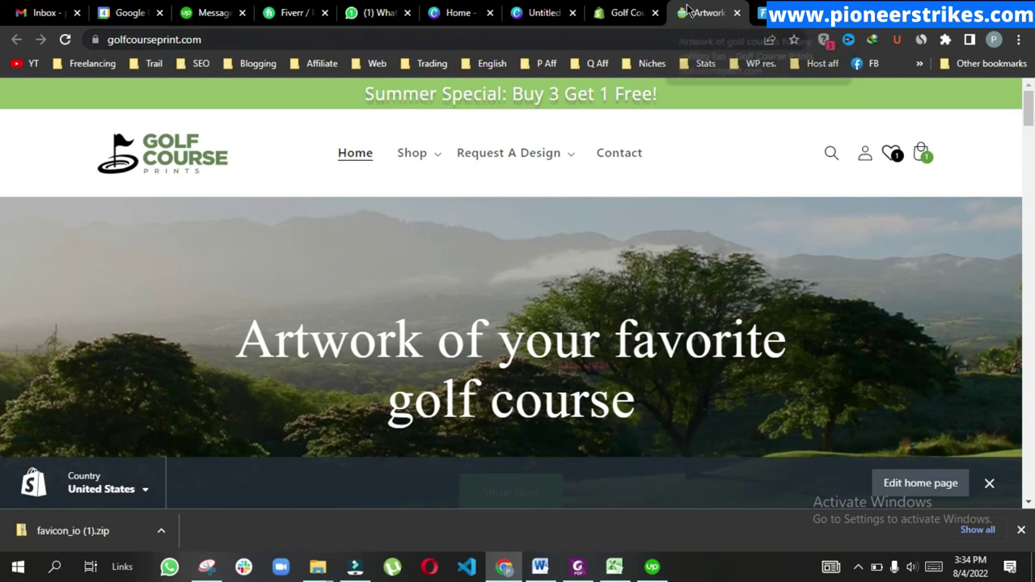
key("ctrl+shift+Tab")
left_click(724, 10)
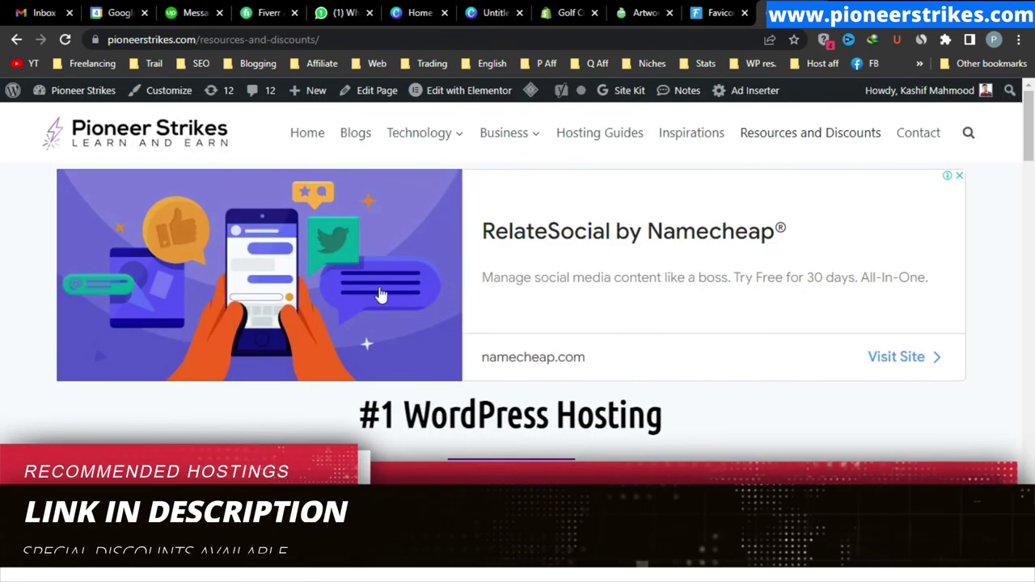
scroll(348, 291, "down", 3)
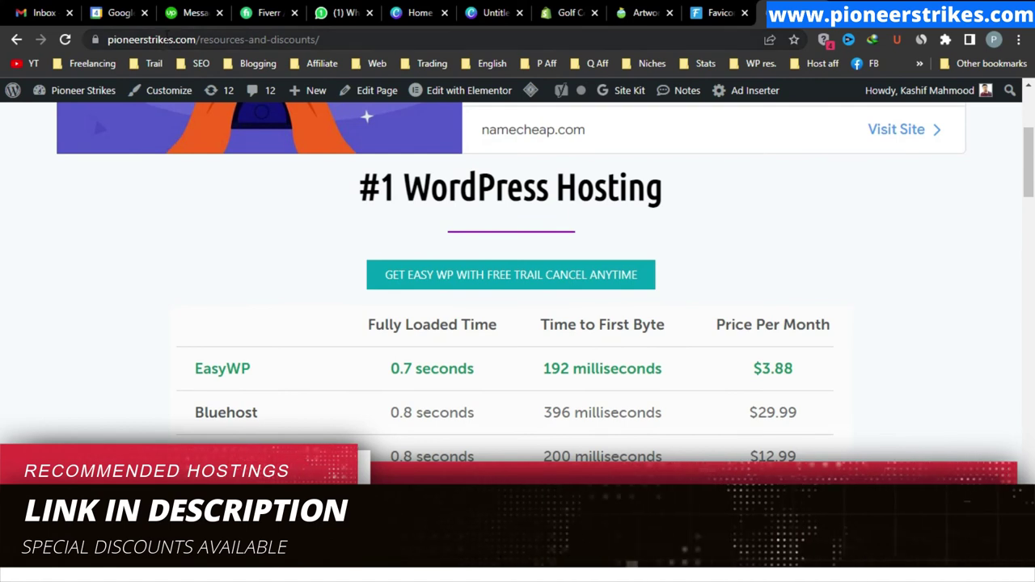
left_click(324, 39)
key("ctrl+a")
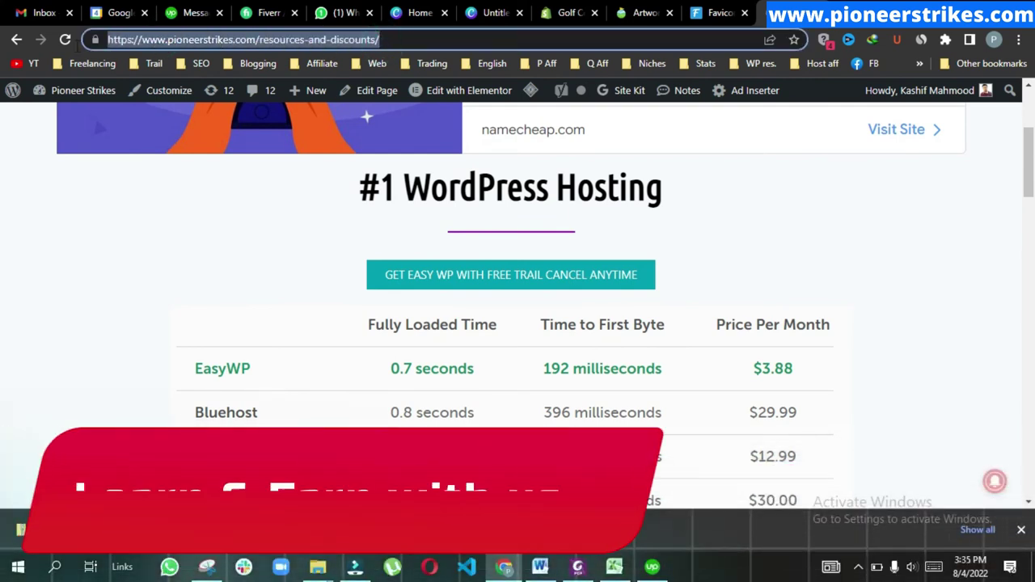
scroll(387, 270, "down", 3)
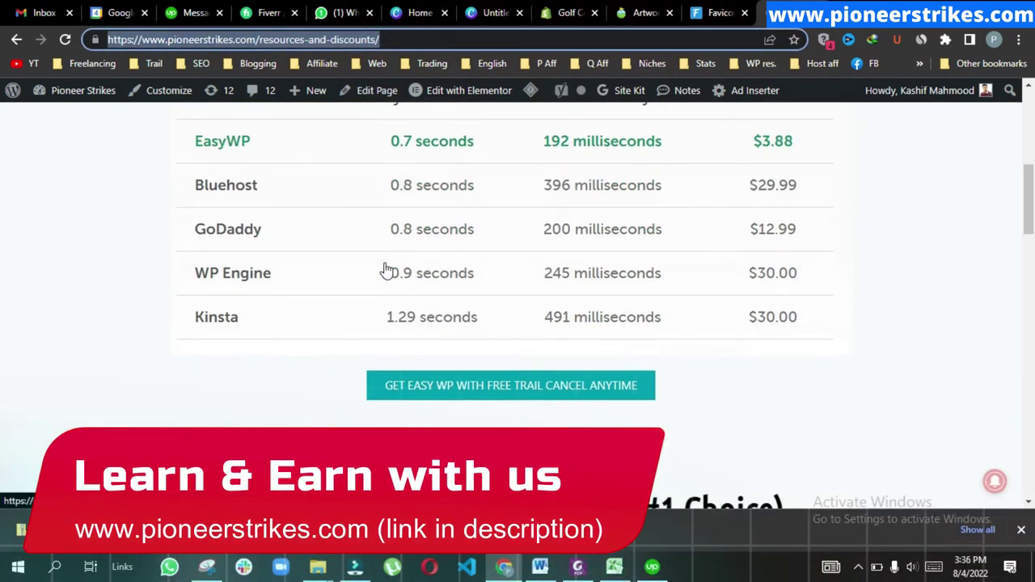
scroll(380, 269, "down", 7)
scroll(374, 266, "up", 2)
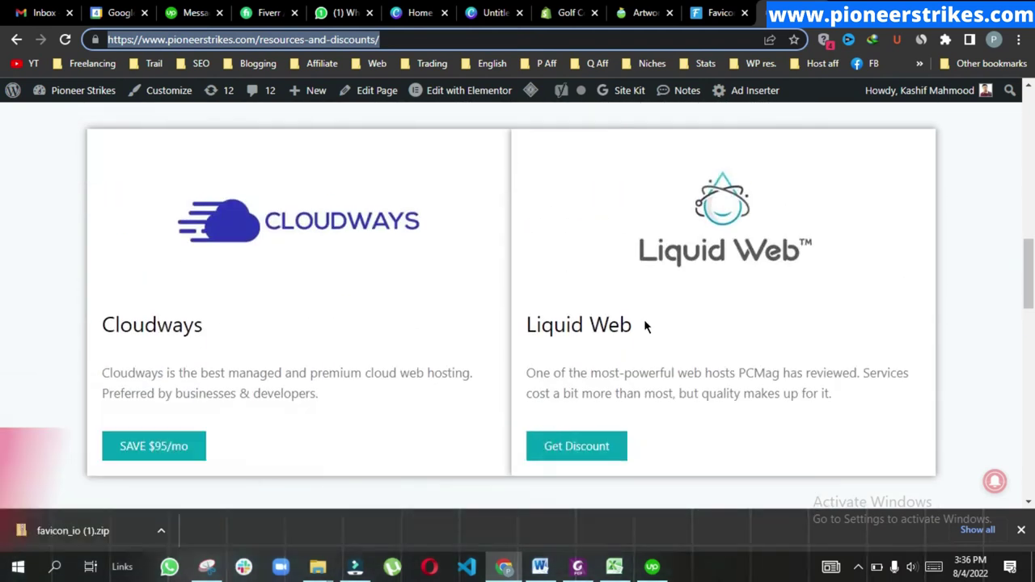
double_click(106, 325)
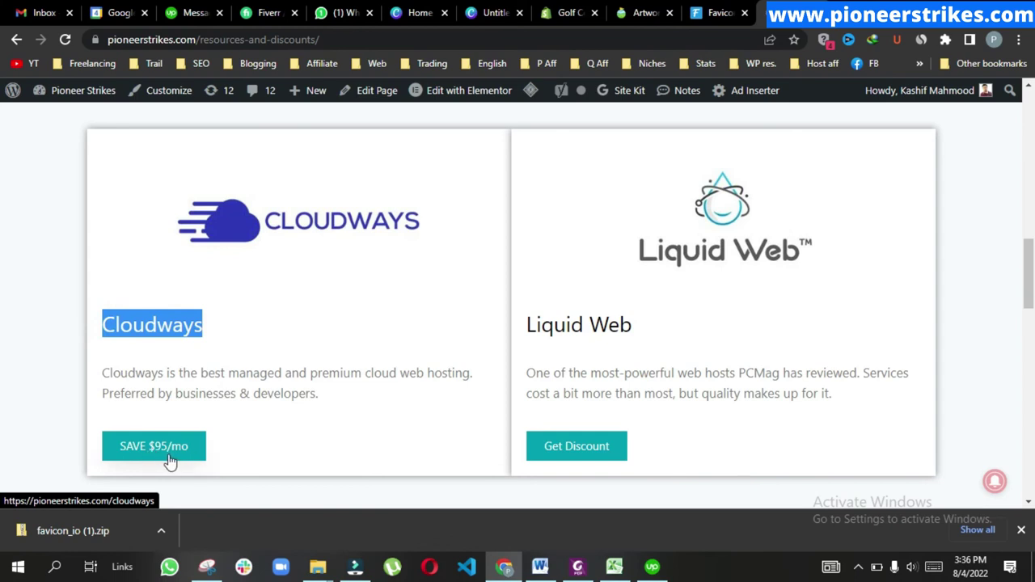
left_click(153, 336)
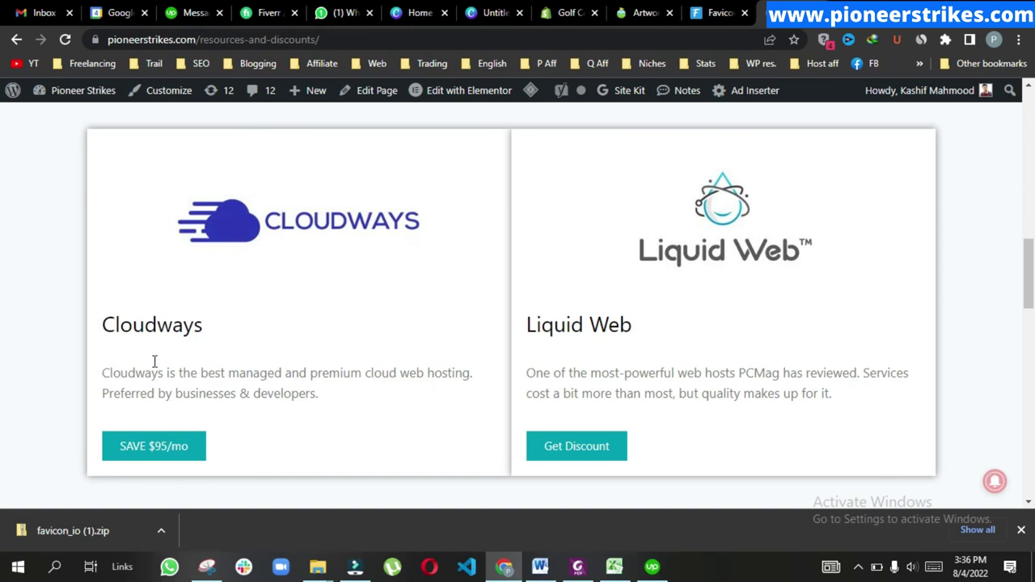
scroll(85, 329, "down", 3)
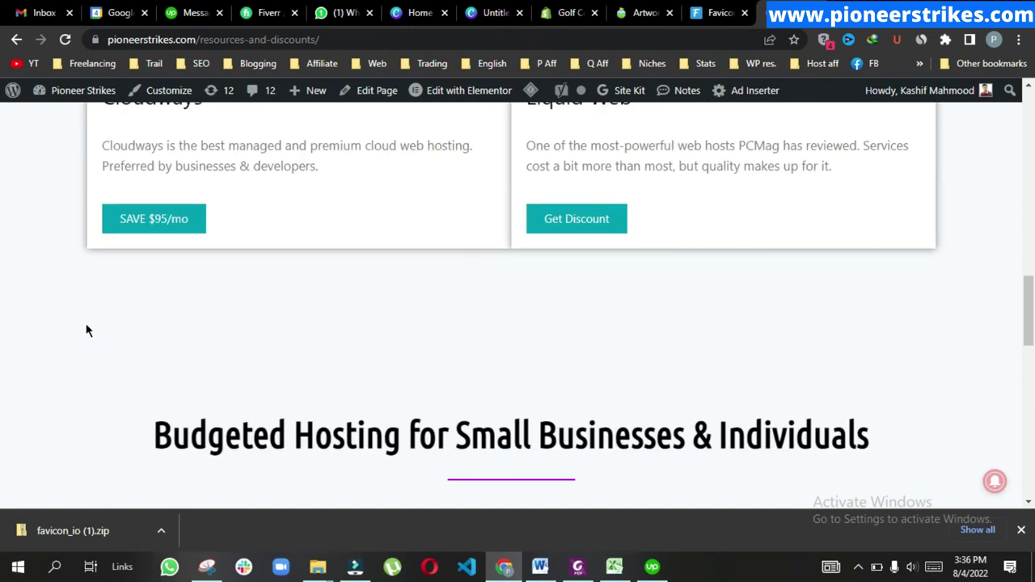
scroll(684, 339, "up", 2)
left_click_drag(512, 259, 657, 260)
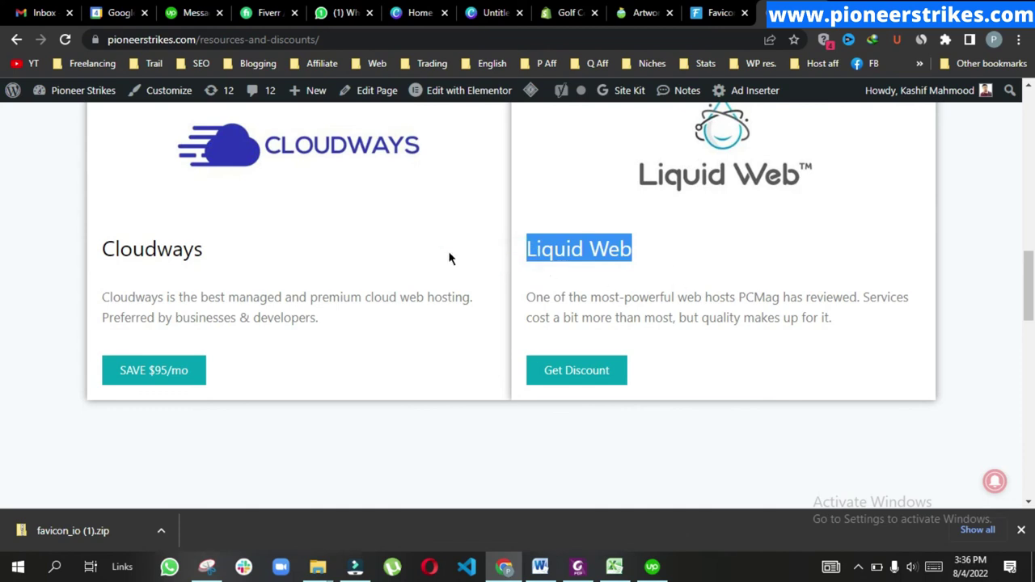
scroll(381, 243, "down", 6)
left_click_drag(72, 322, 261, 330)
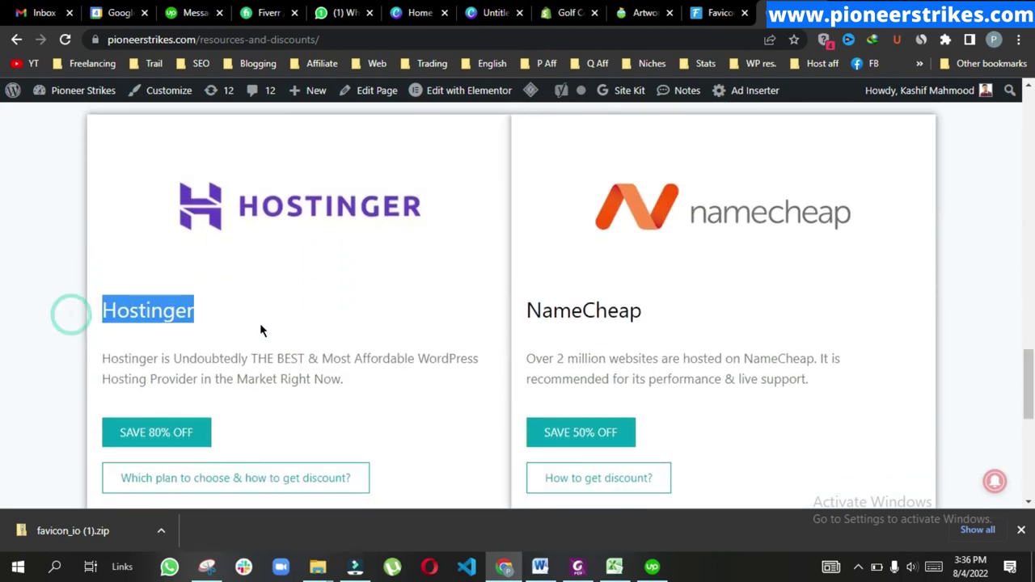
left_click_drag(524, 304, 645, 322)
left_click(671, 327)
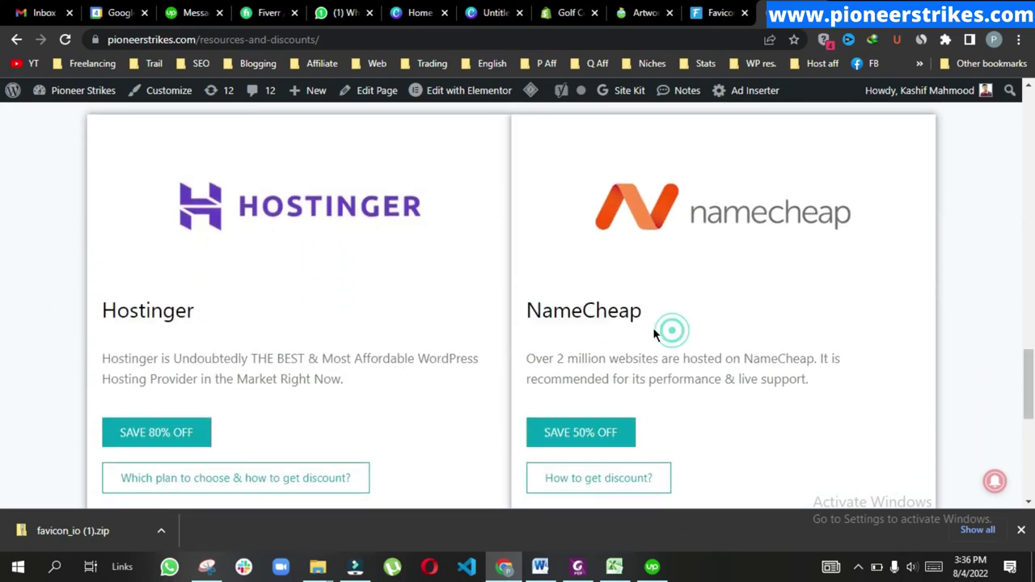
scroll(627, 332, "down", 1)
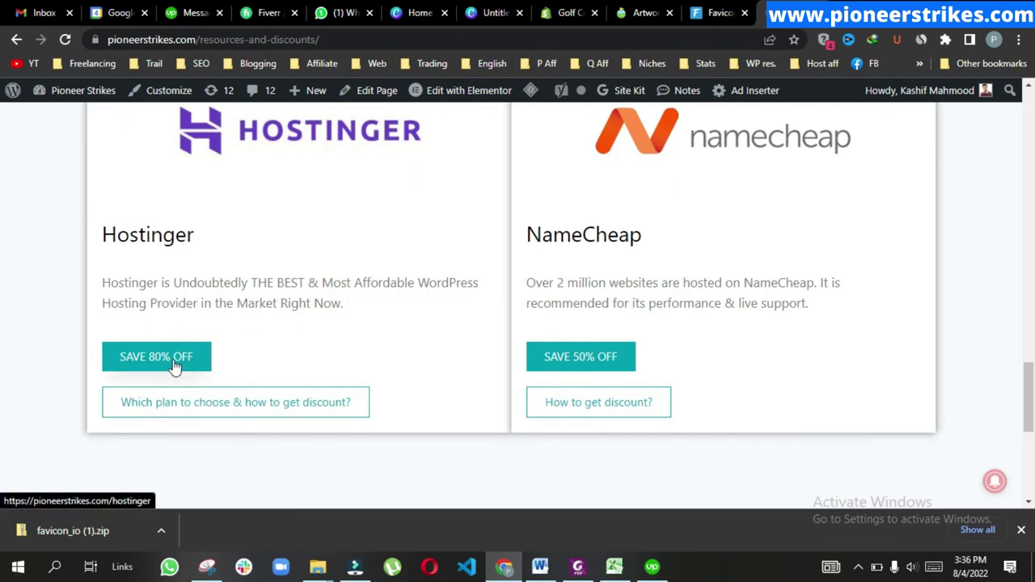
scroll(272, 235, "up", 1)
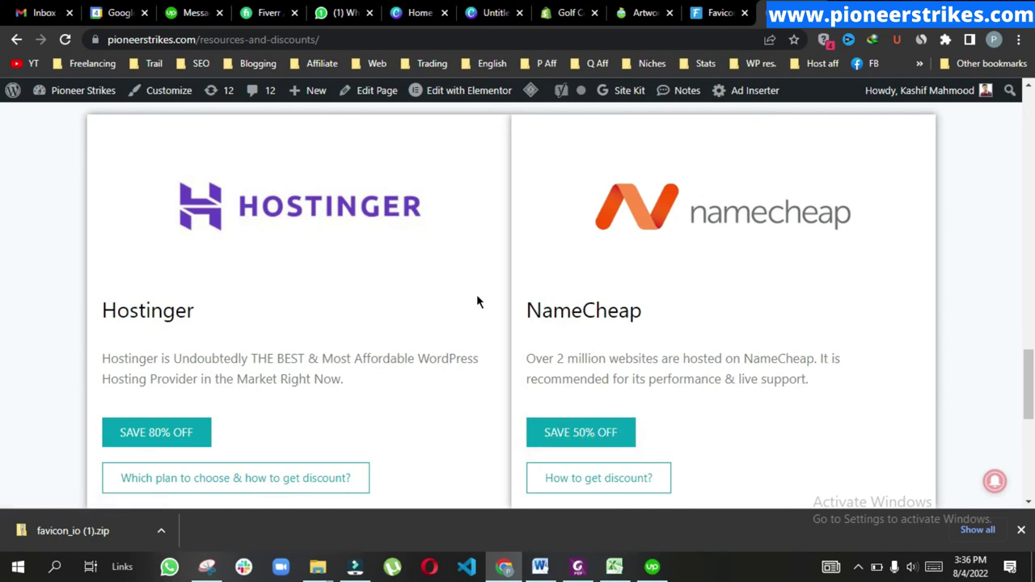
scroll(477, 302, "down", 6)
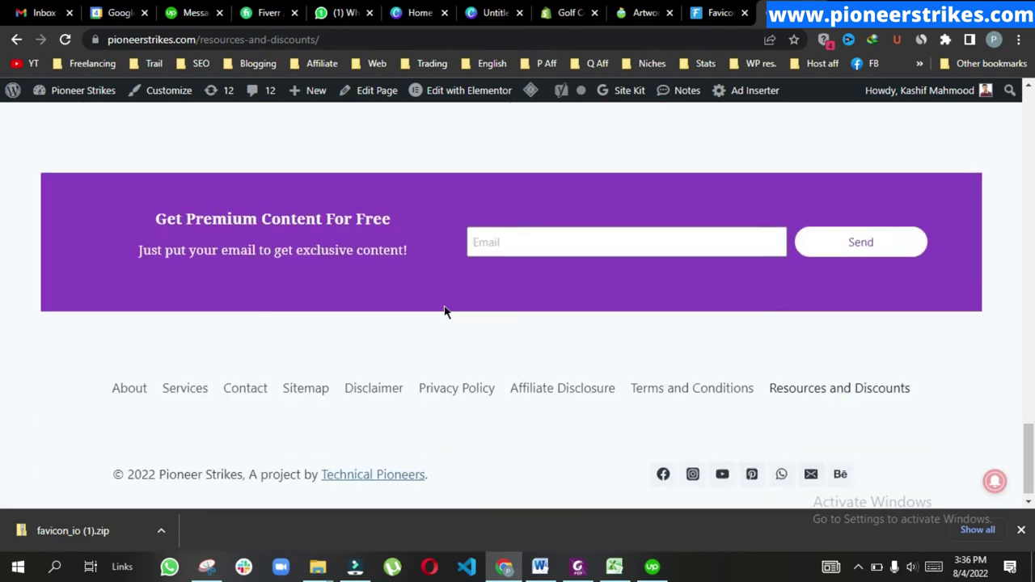
scroll(444, 312, "up", 6)
scroll(444, 311, "up", 10)
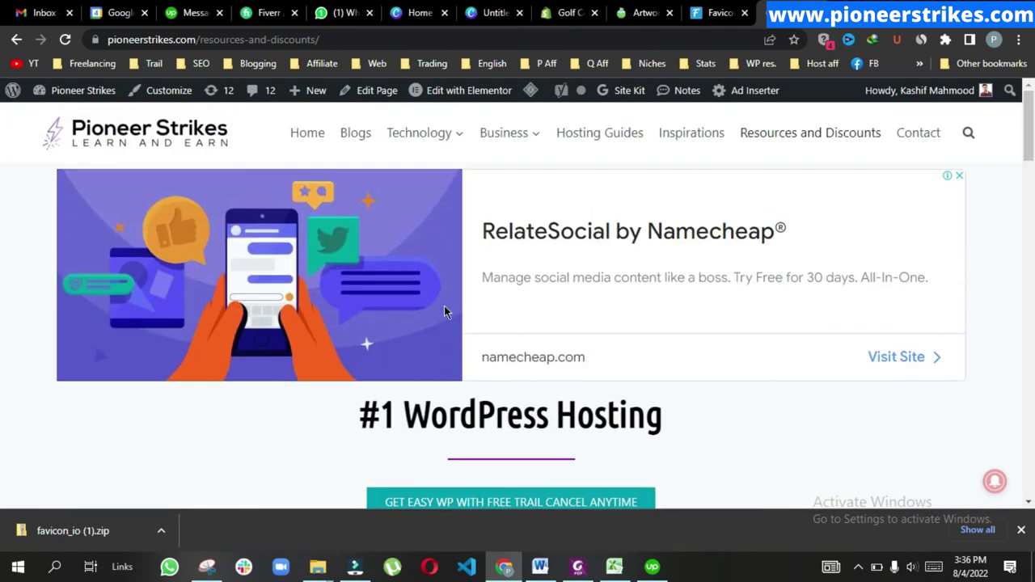